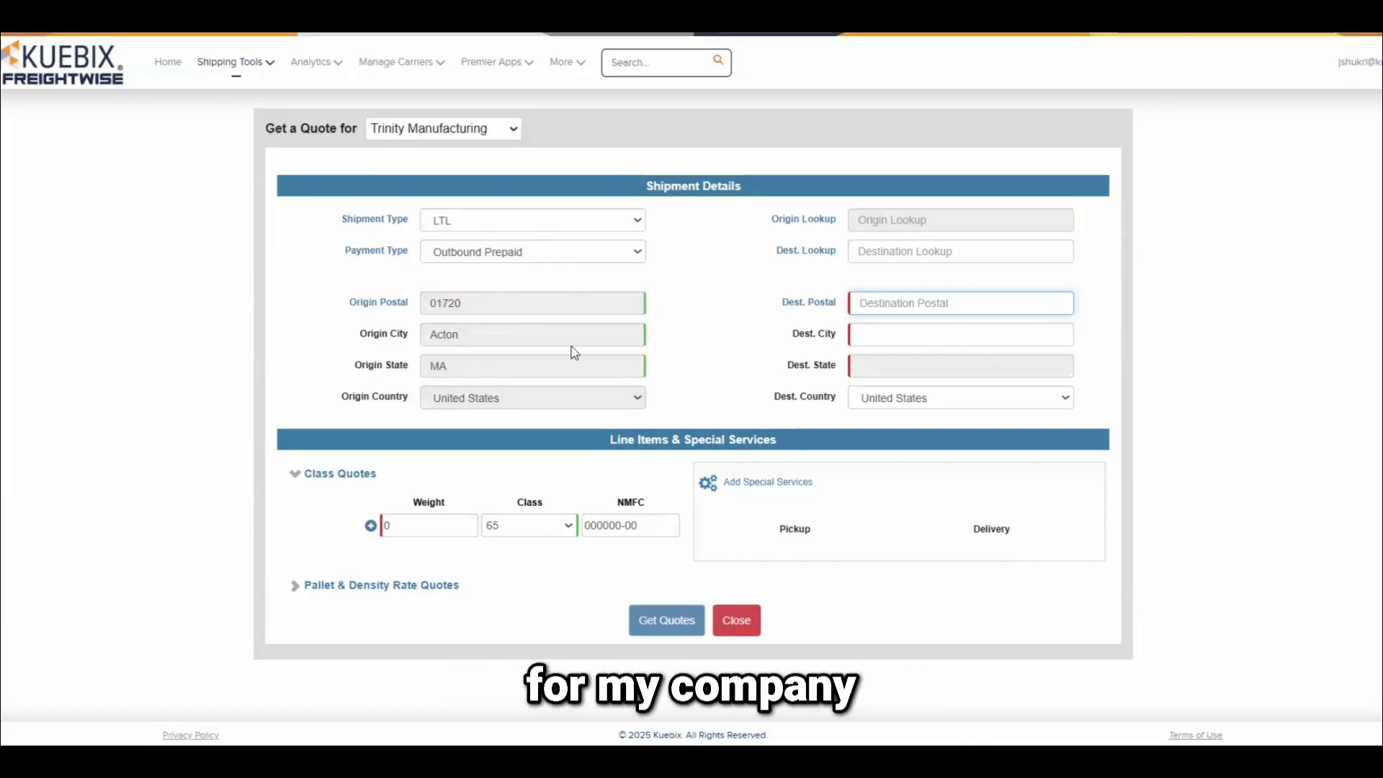
Step: Choose LTL as the shipment type and Outbound Prepaid as the payment type, and set the destination postal code to 02110
left_click(633, 219)
left_click(616, 245)
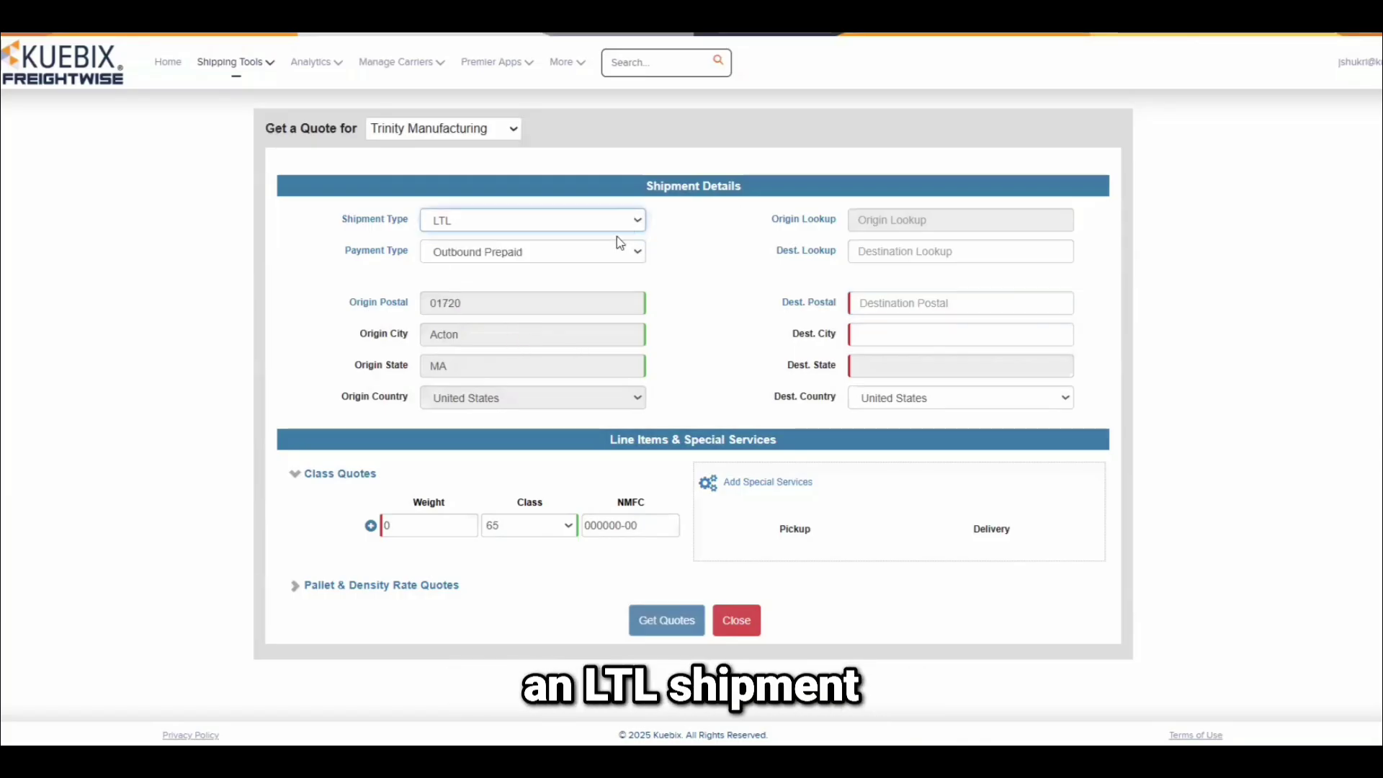
left_click(614, 251)
left_click(566, 296)
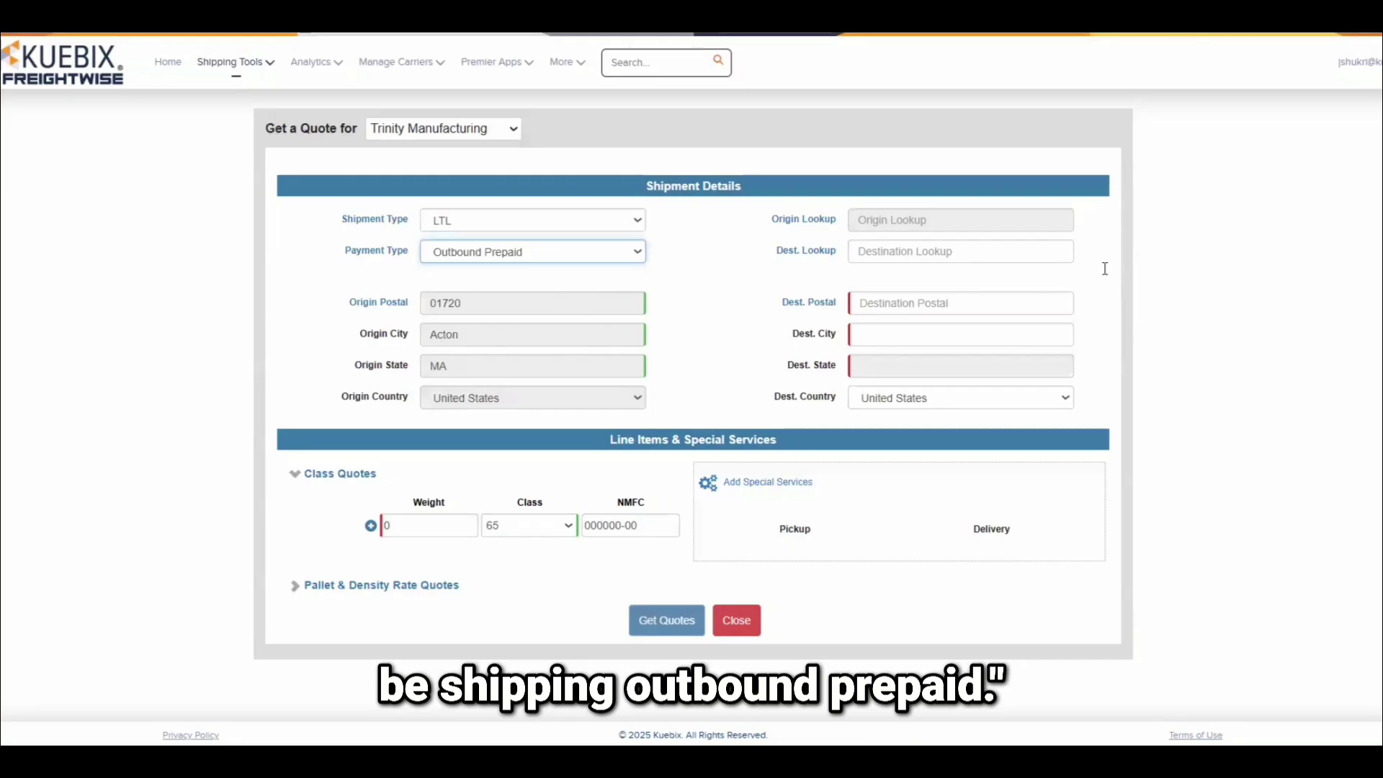
left_click(973, 300)
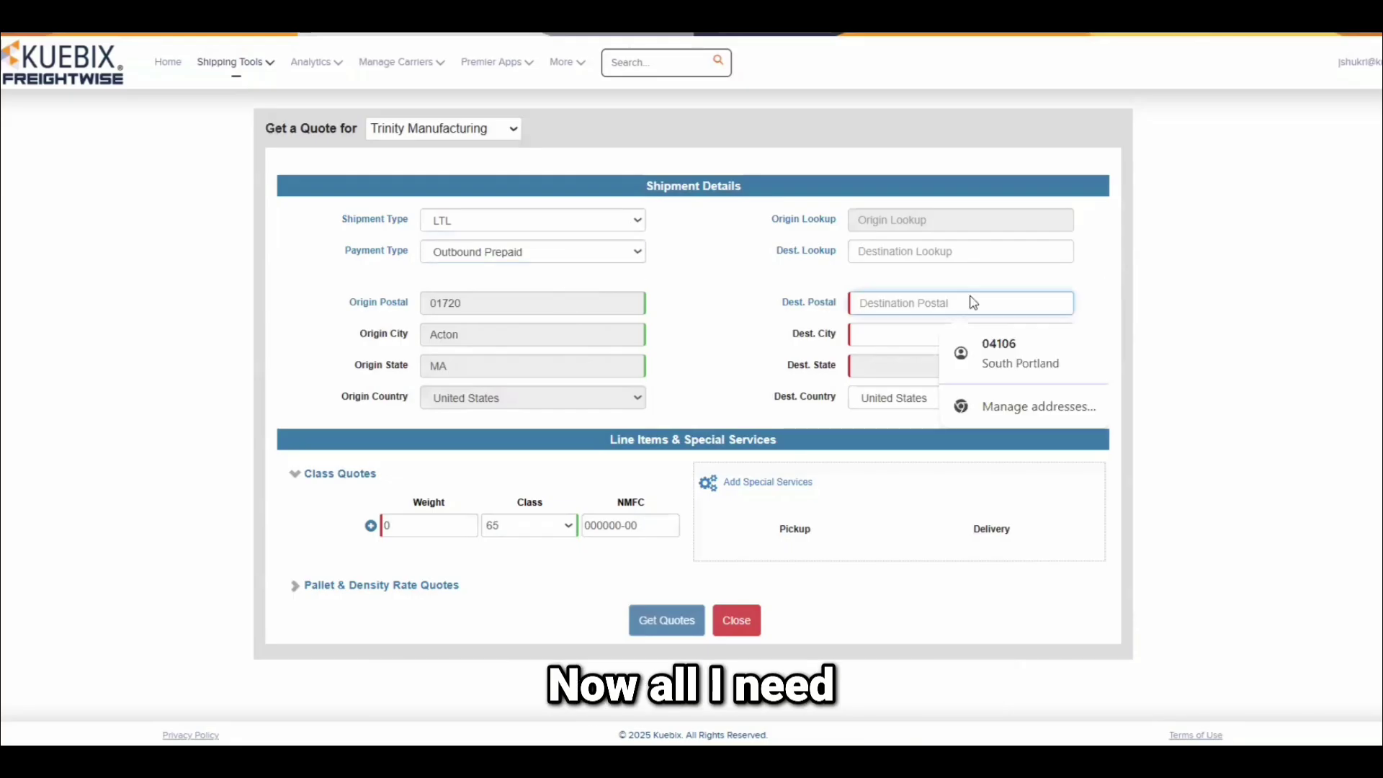
type("02110")
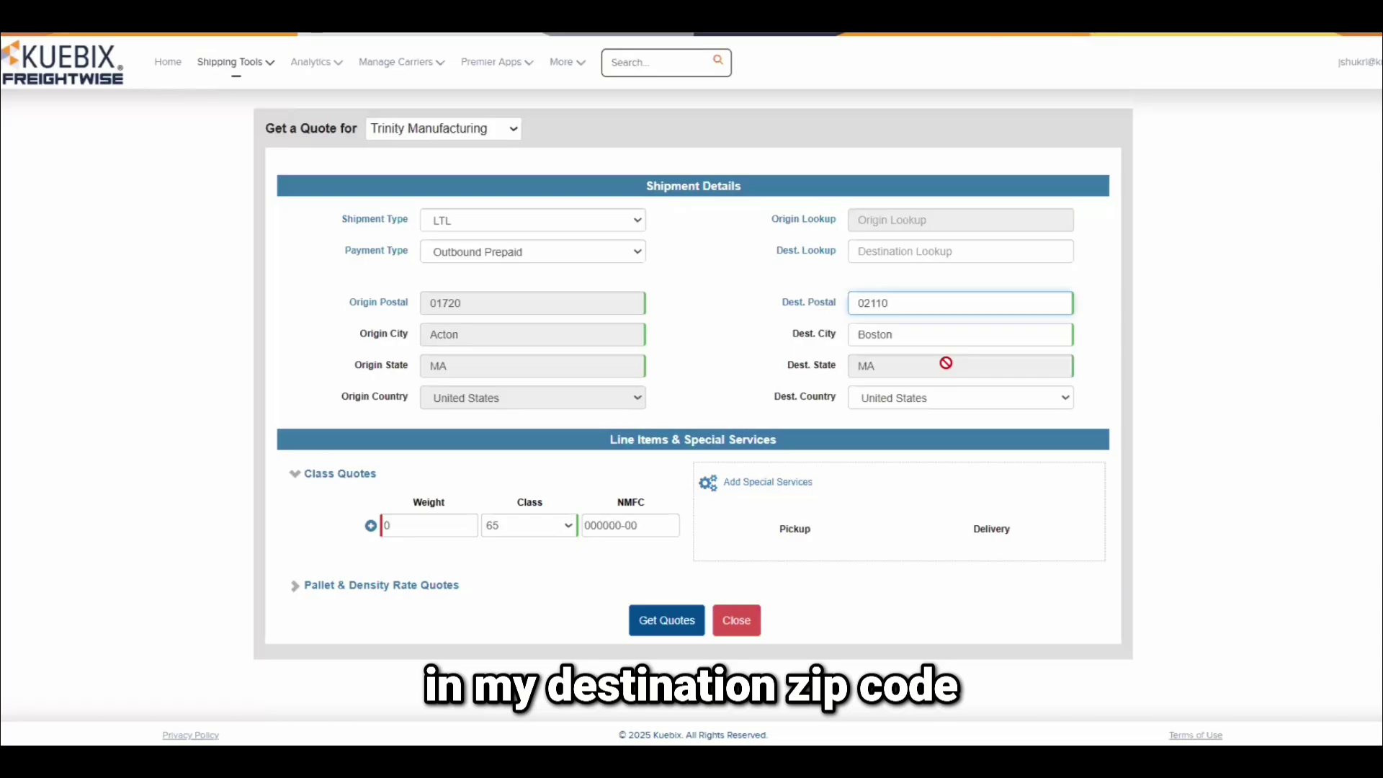
Step: Set the class quote line to a weight of 1,000 with class 65
left_click(418, 524)
type("100")
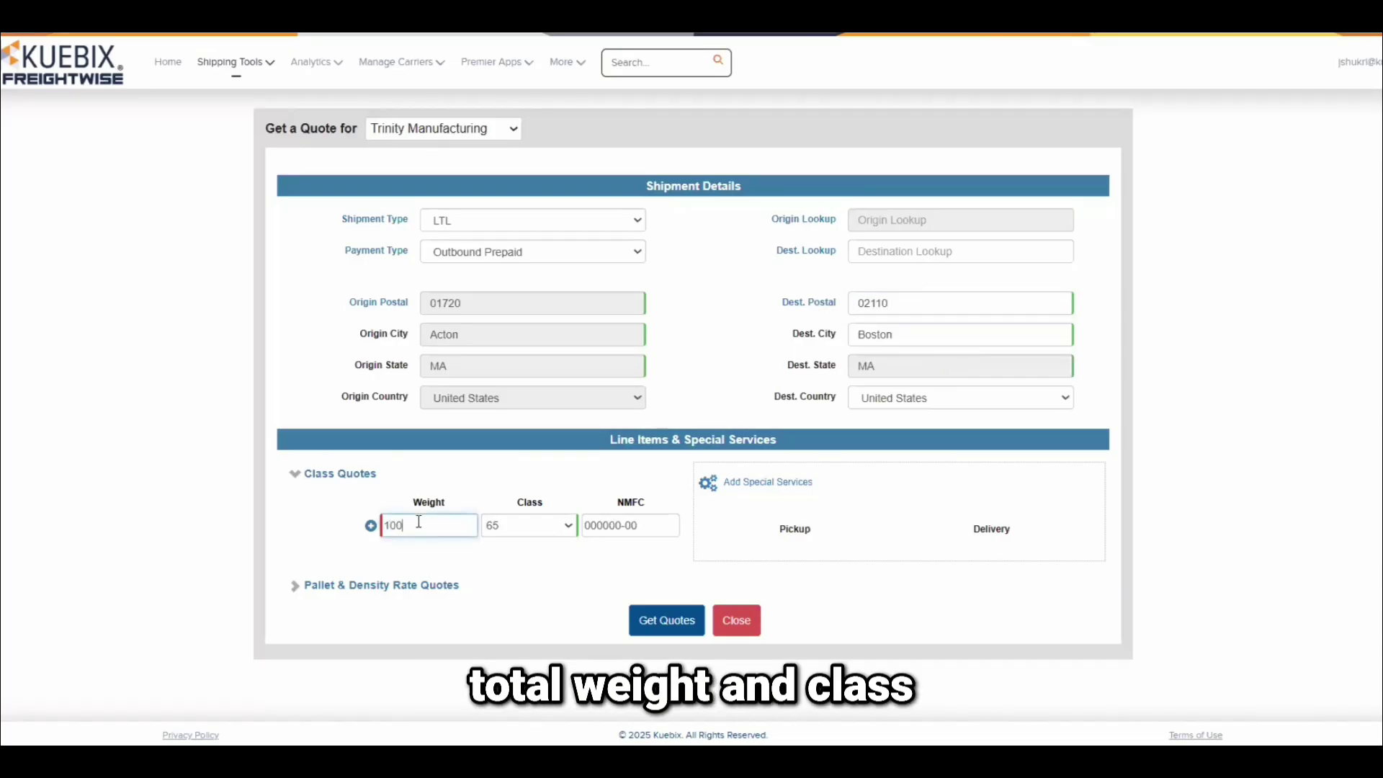
left_click(532, 567)
Step: Expand the pallet and density rate details and set the weight of the one 48 x 48 x 48 pallet to 1,000
left_click(356, 586)
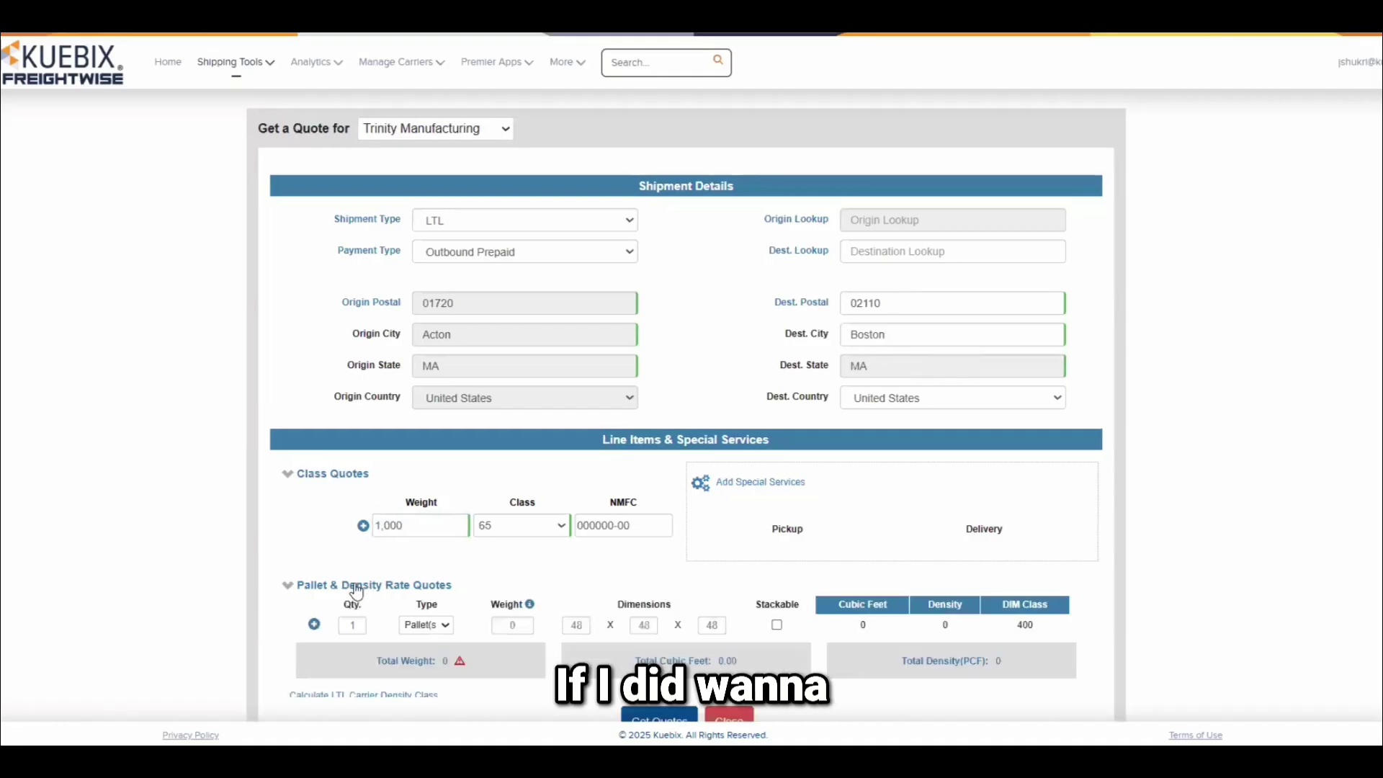
left_click(522, 621)
type("1,000")
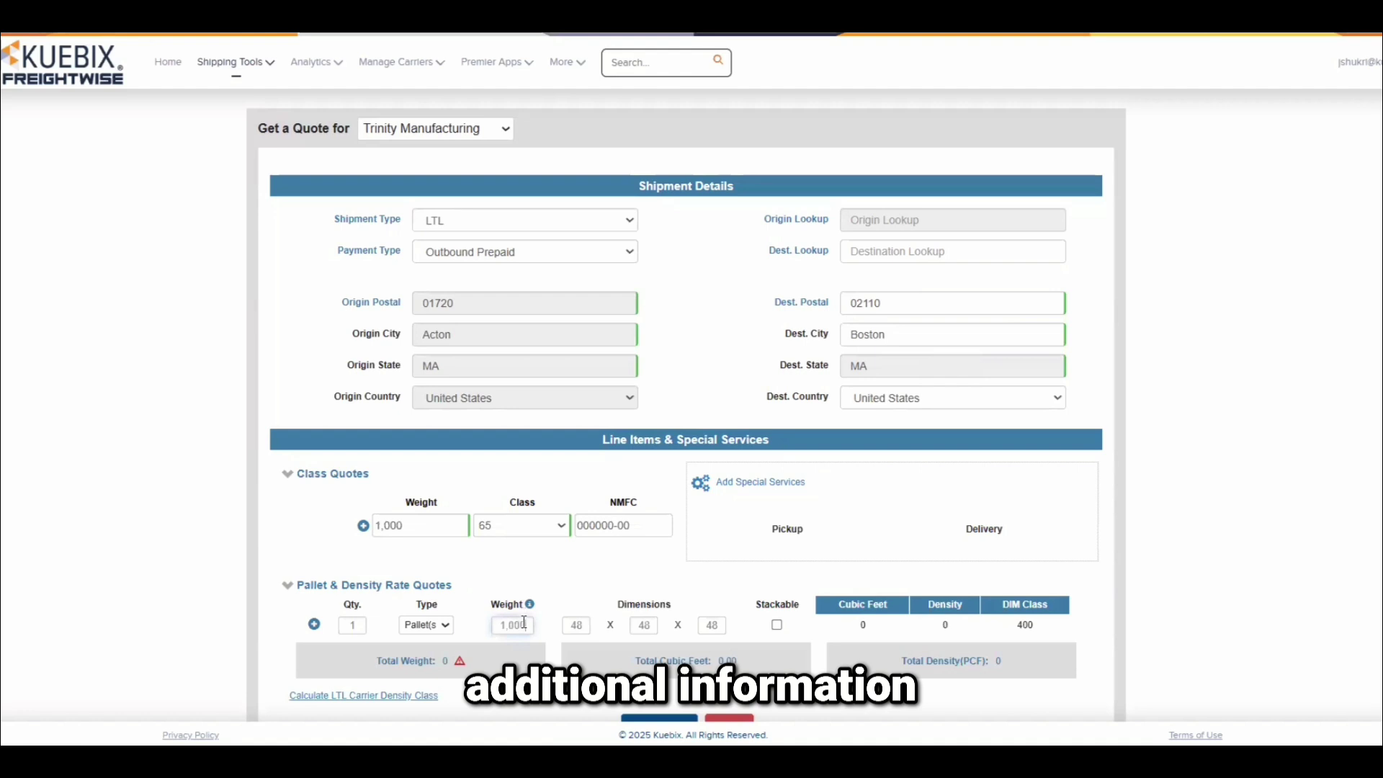
left_click(571, 627)
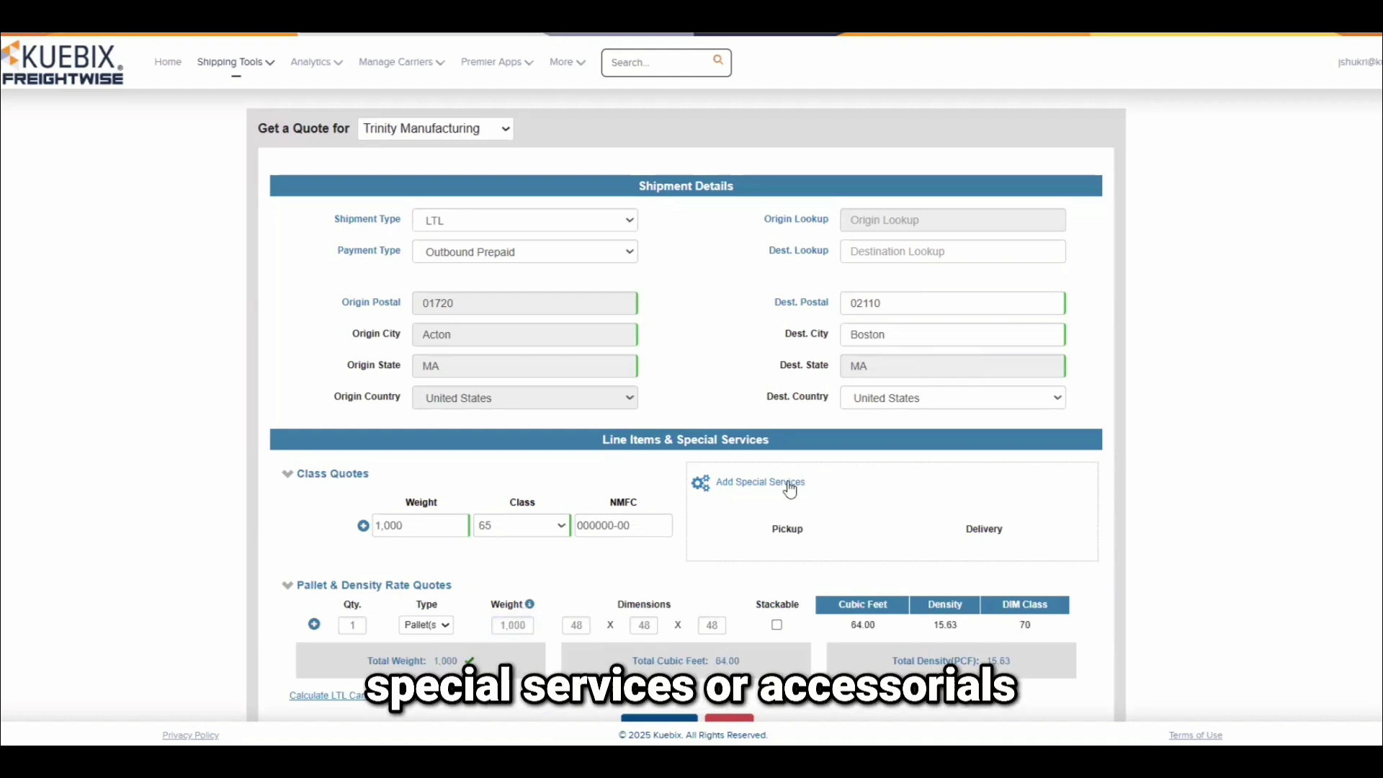
Step: Add Liftgate as a special delivery service and request the carrier quotes
left_click(790, 490)
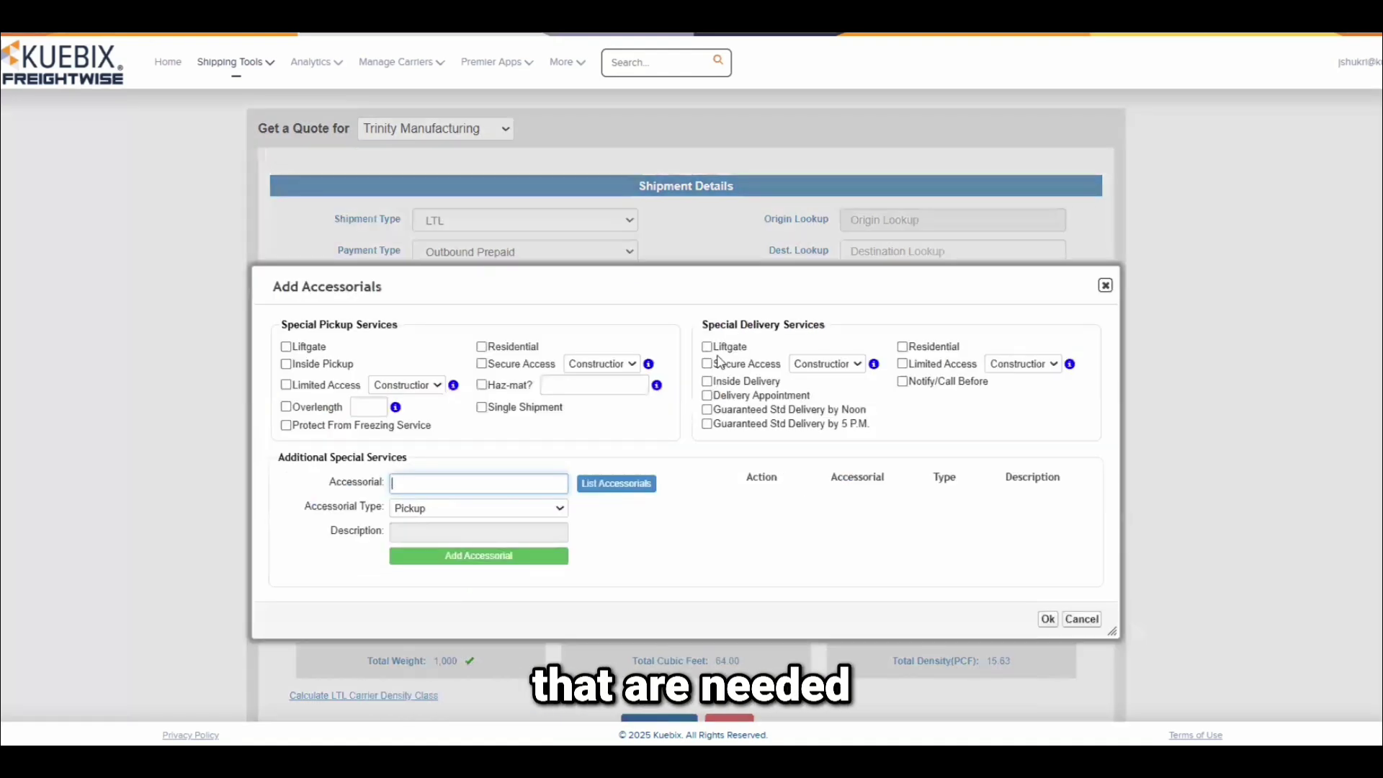
left_click(708, 348)
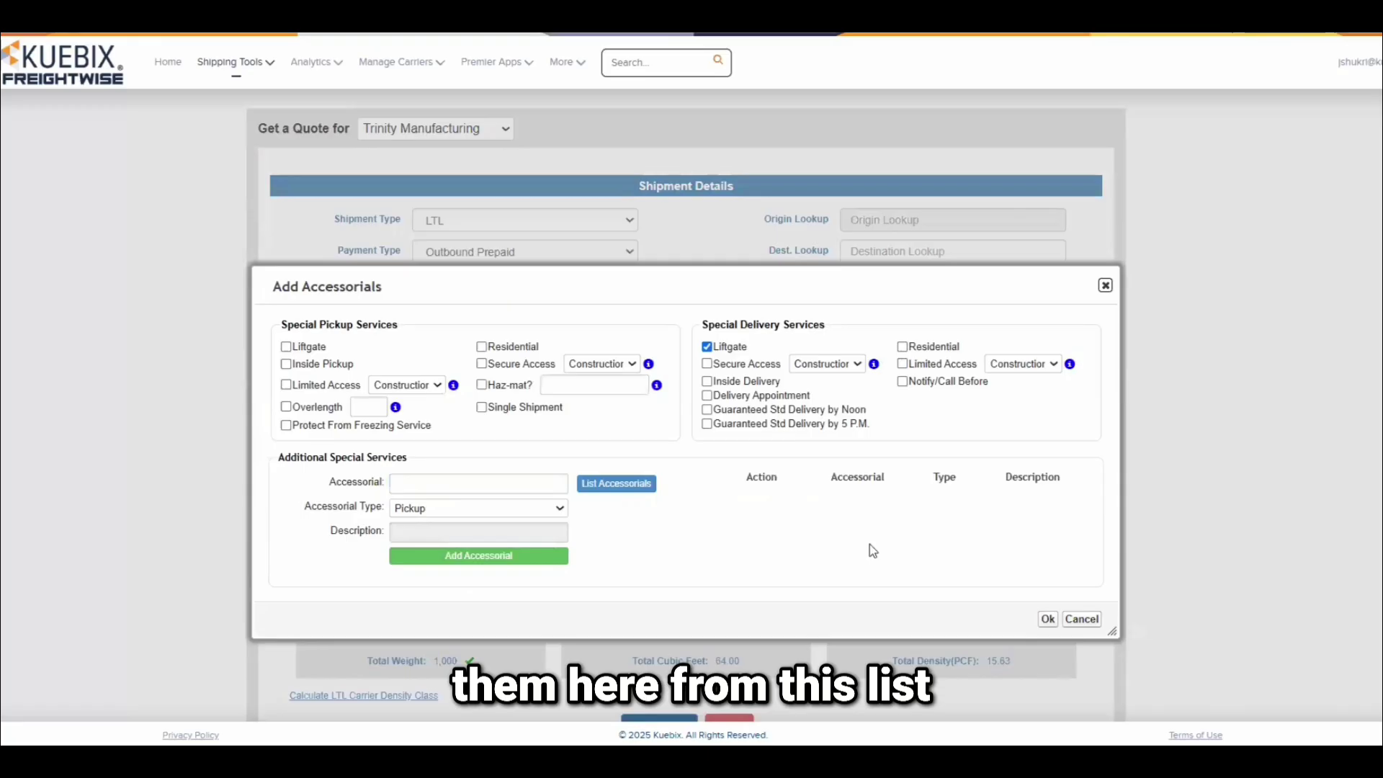
left_click(1047, 620)
scroll(1158, 569, "down", 1)
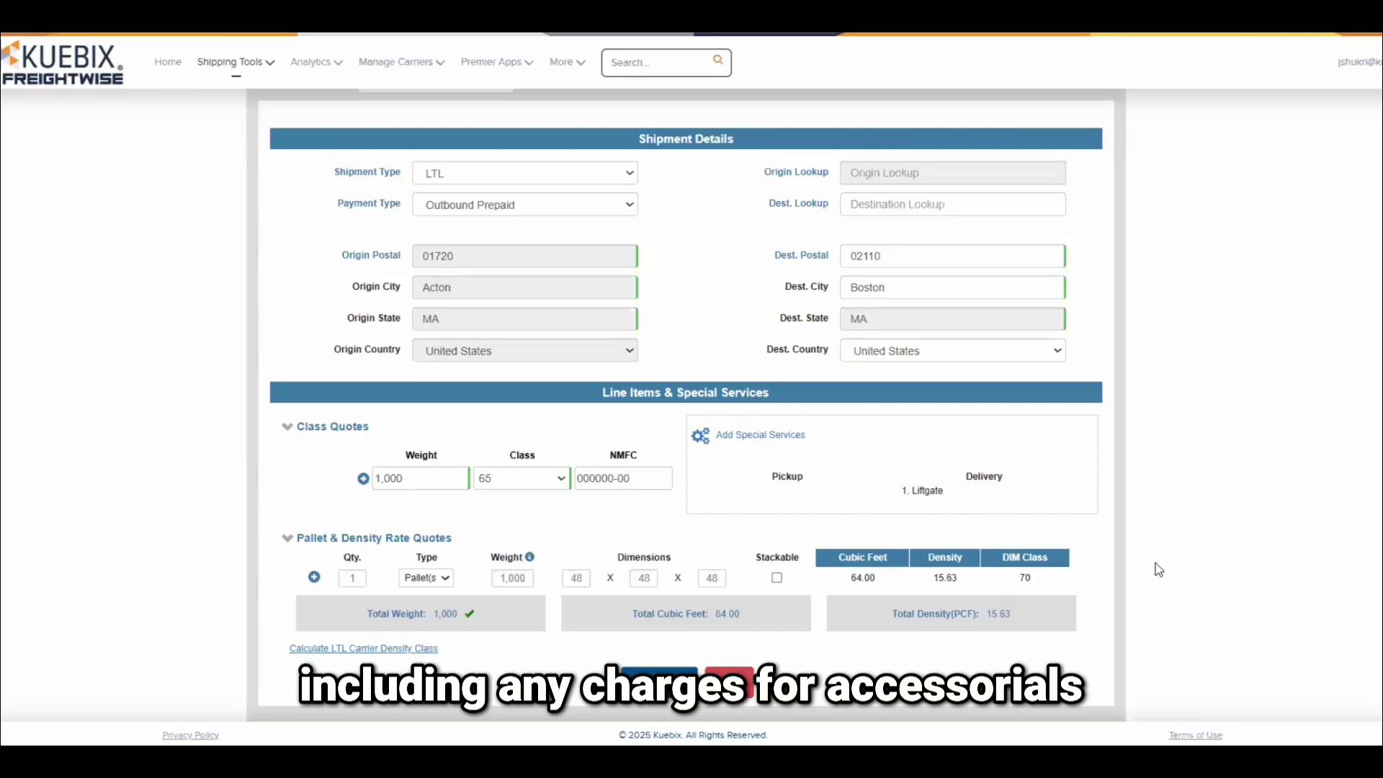
left_click(659, 677)
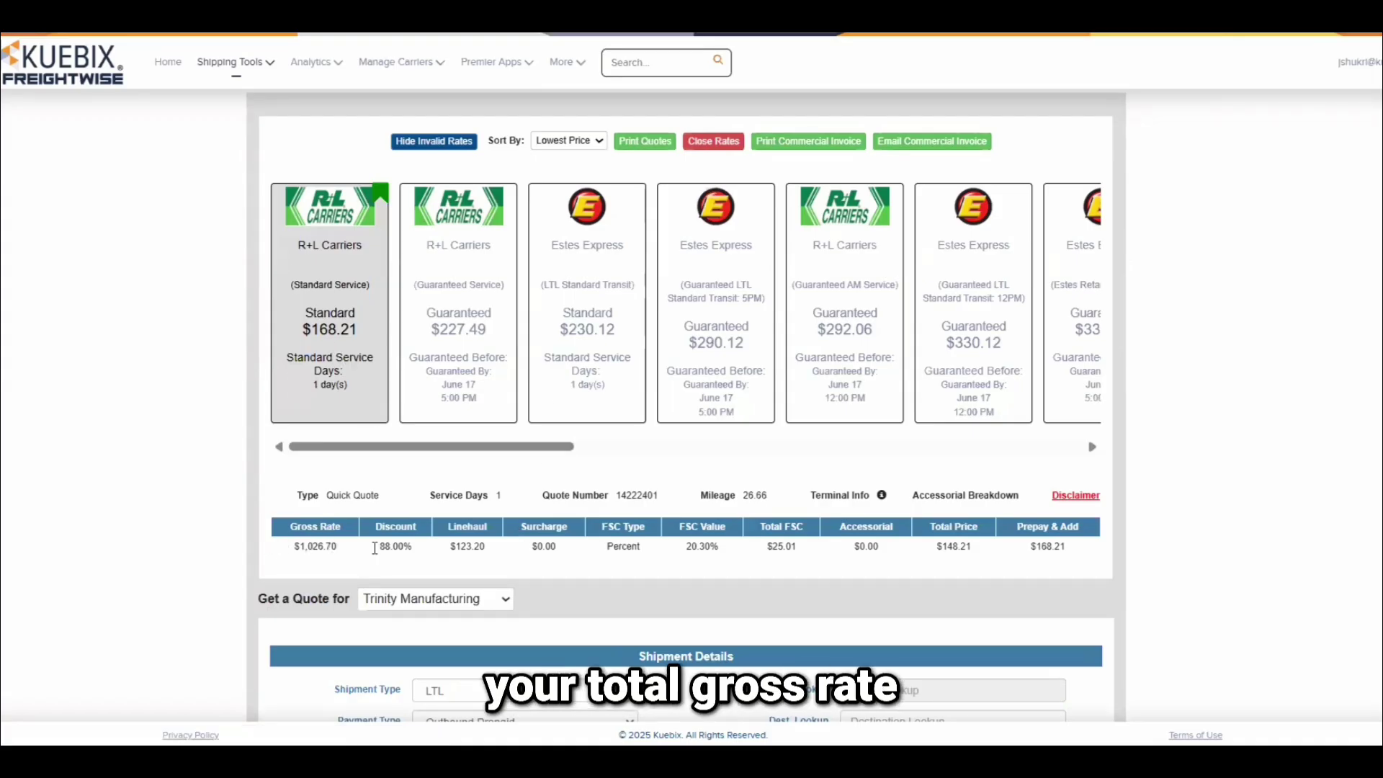
Step: Examine the total price and accessorial breakdown of the R+L Carriers standard quote and the Estes Express standard quote
left_click_drag(934, 546, 990, 553)
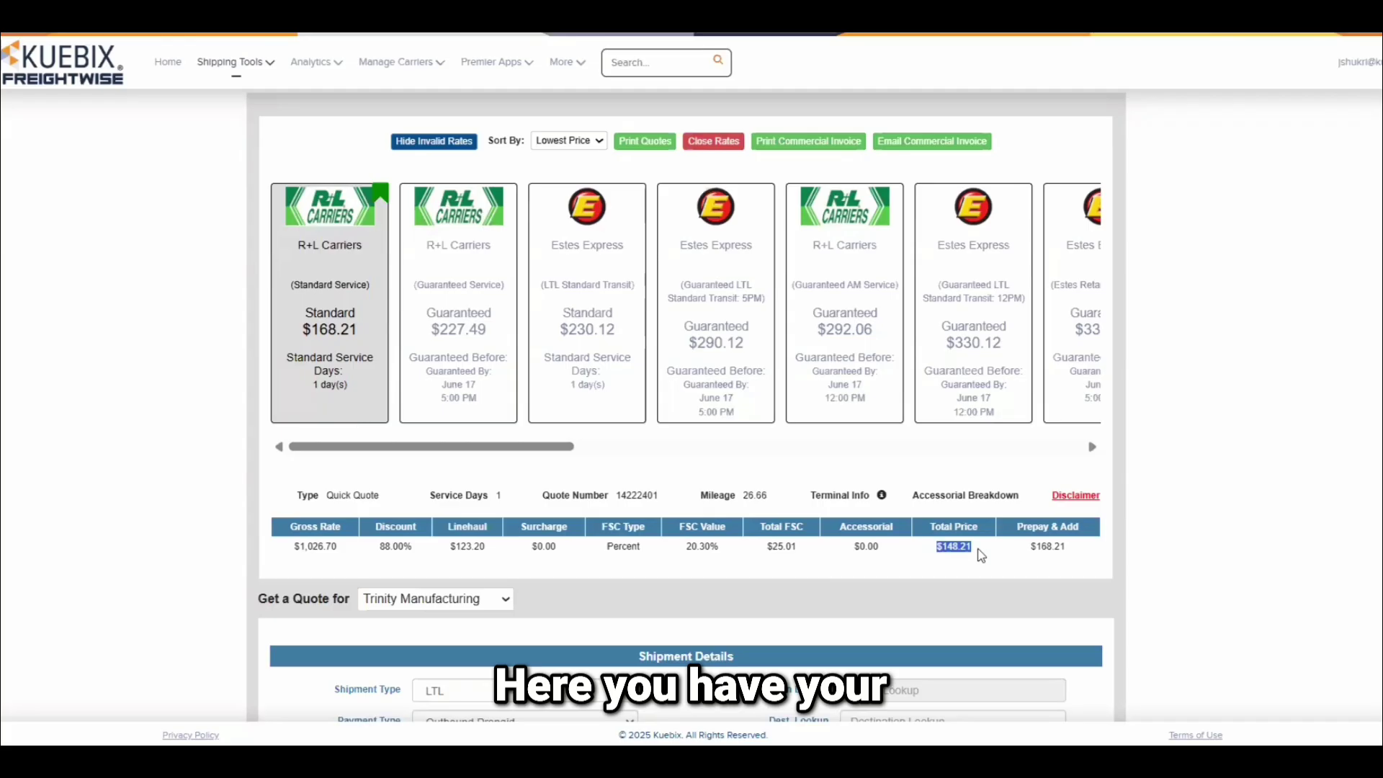
left_click(971, 499)
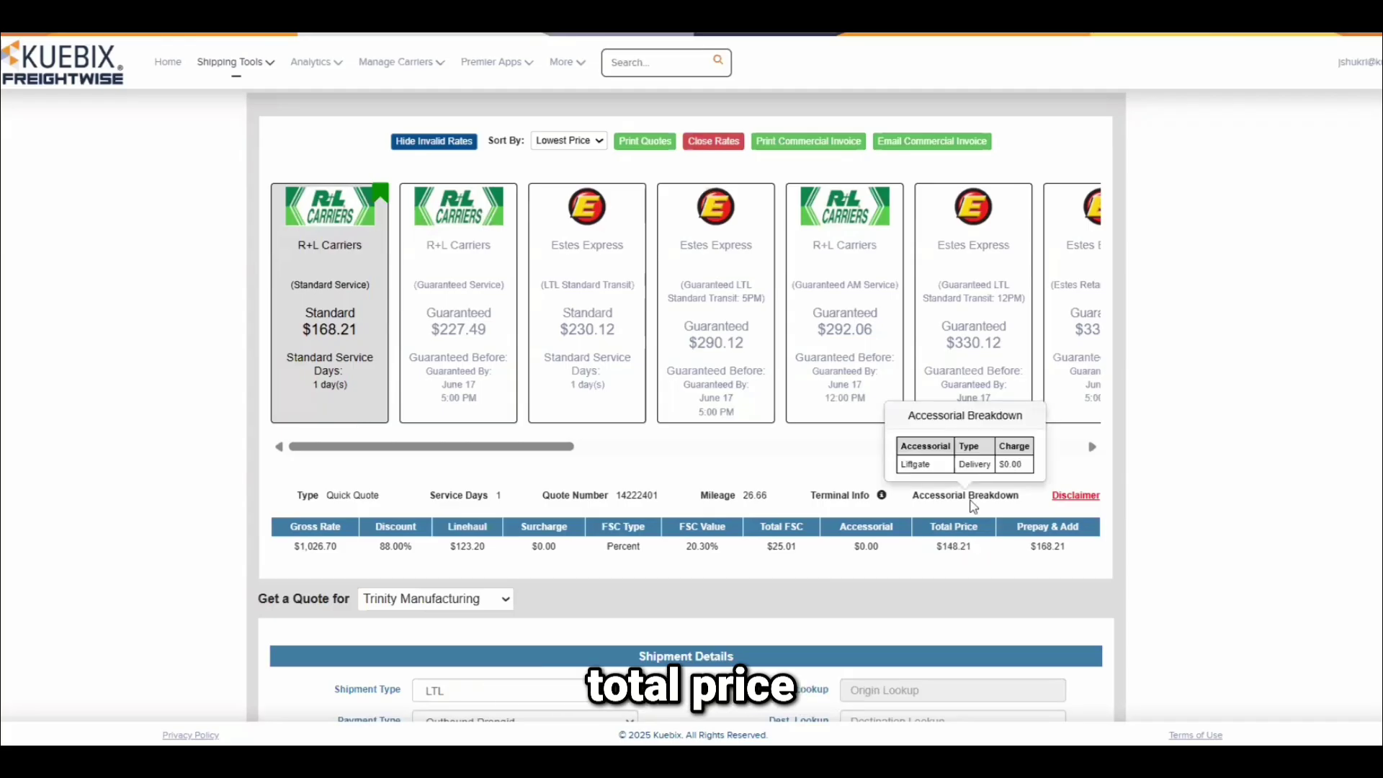
left_click(611, 401)
left_click(973, 500)
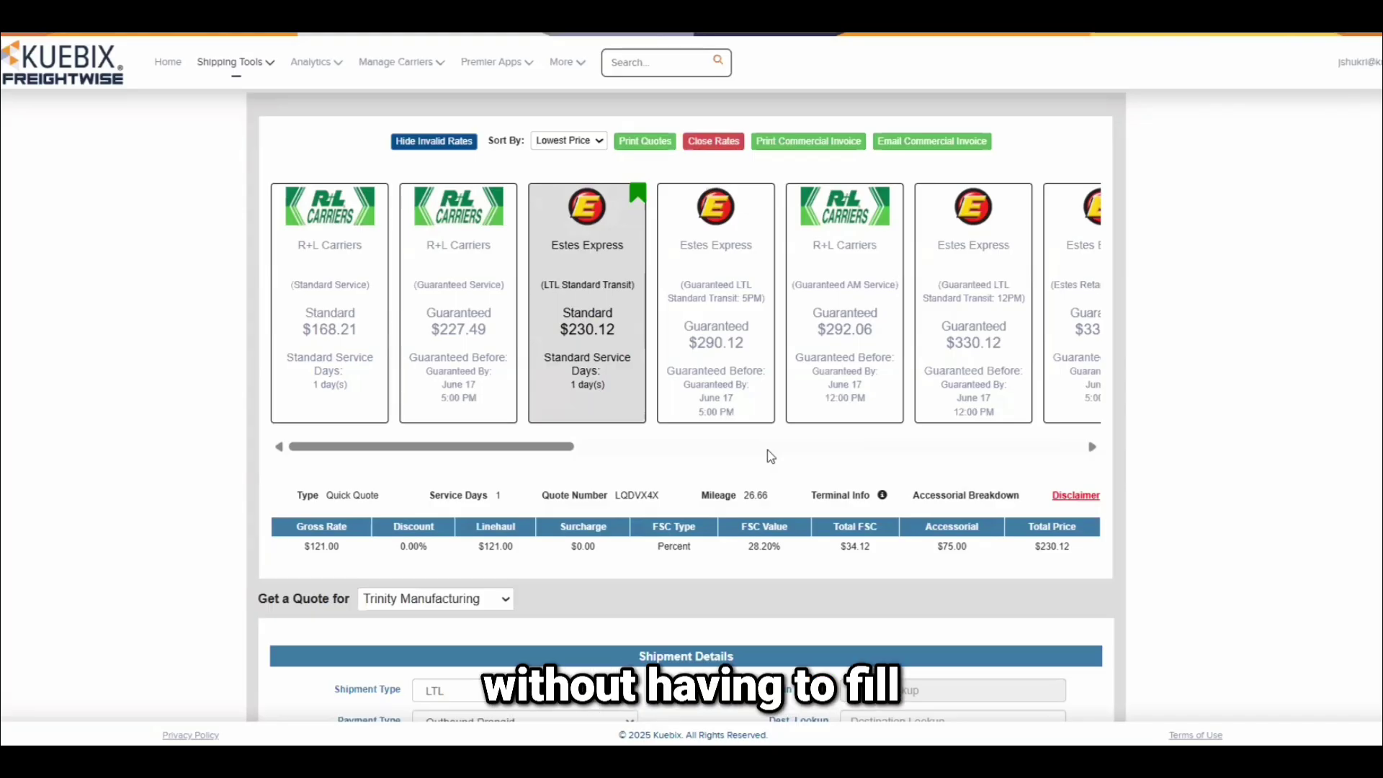
Step: Return to the home page, open the Ship It shipment creation form and look over its sections
left_click(98, 76)
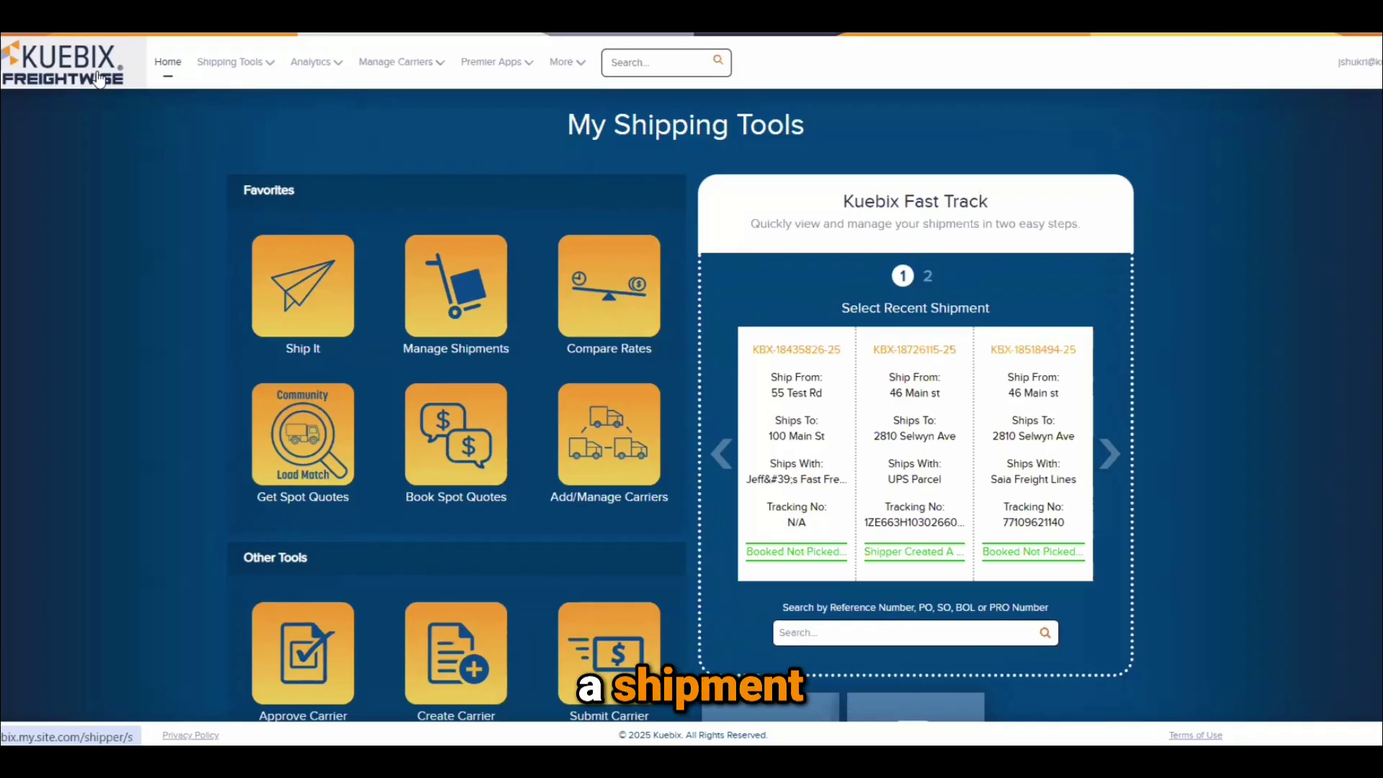
left_click(297, 281)
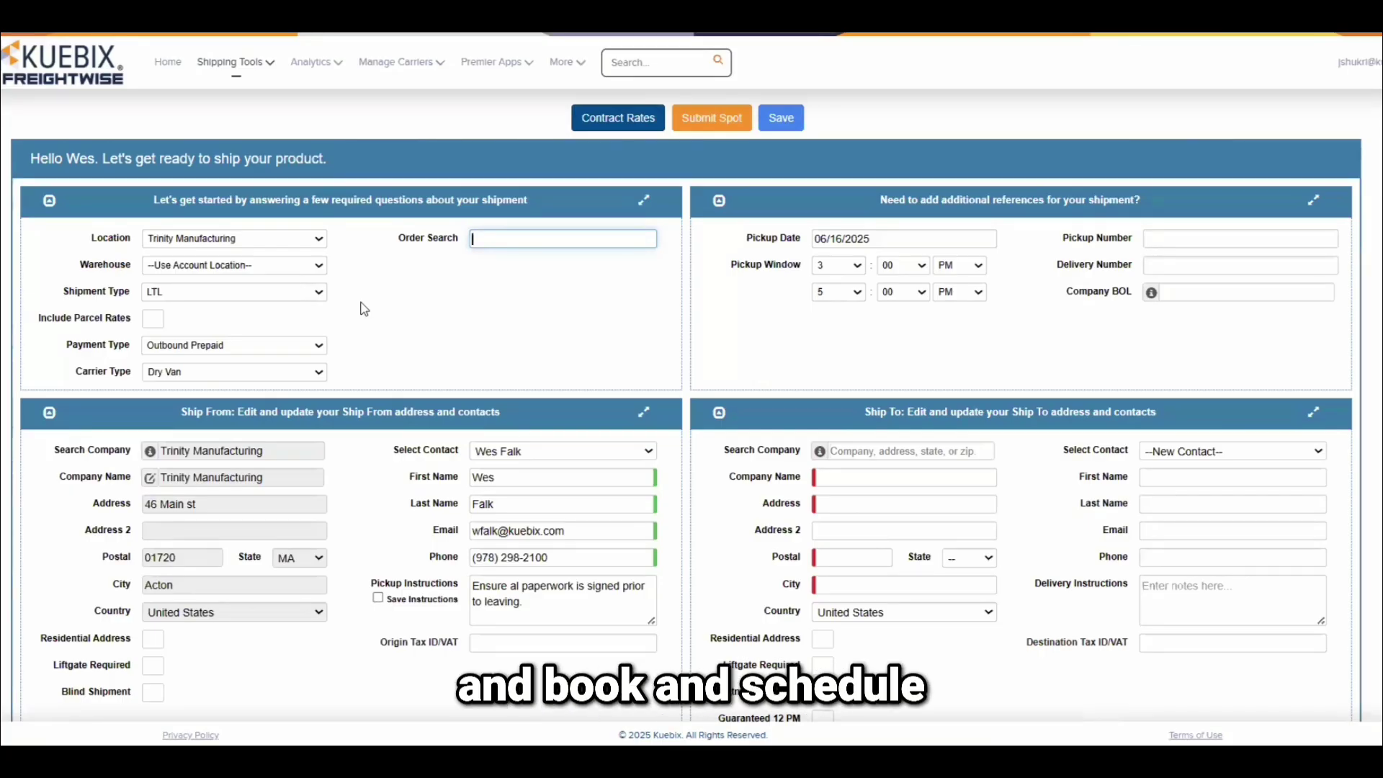
scroll(524, 582, "down", 1)
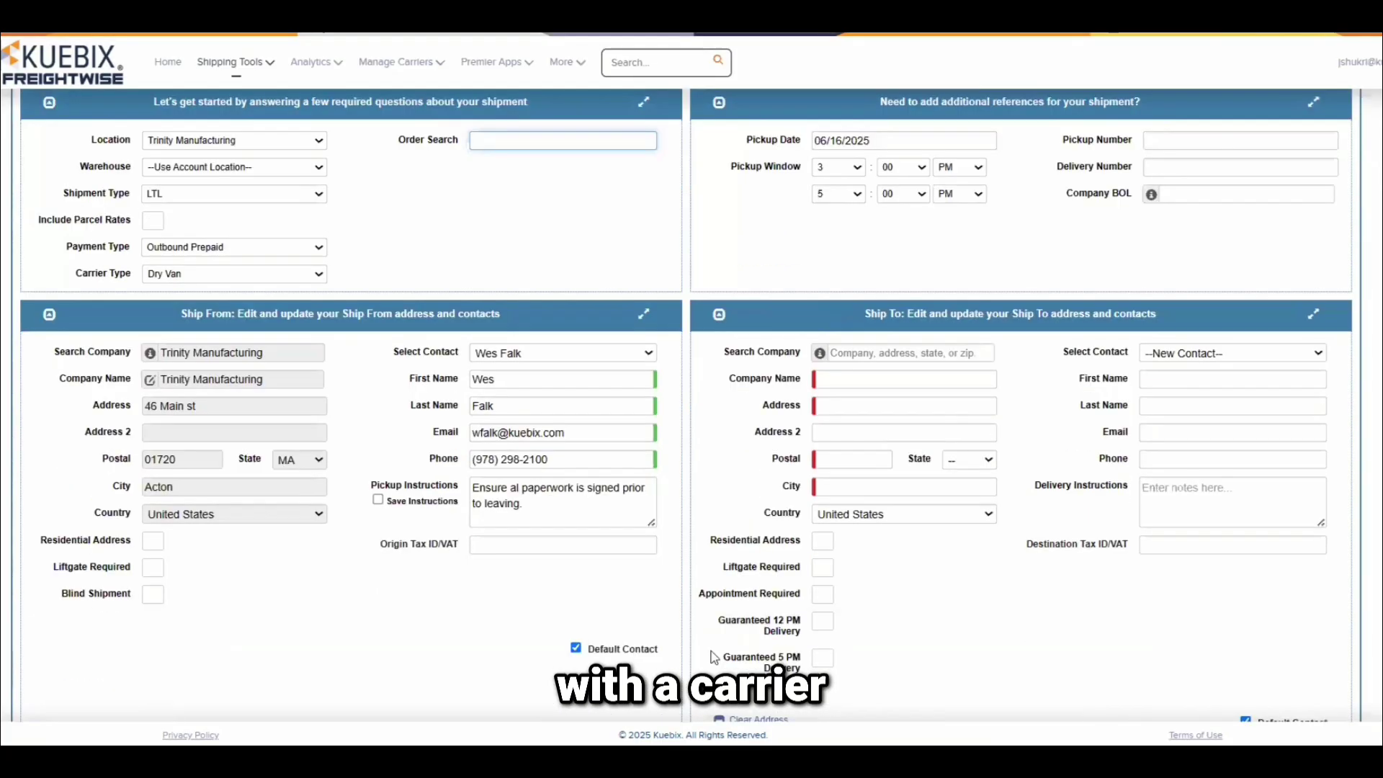
scroll(504, 596, "down", 1)
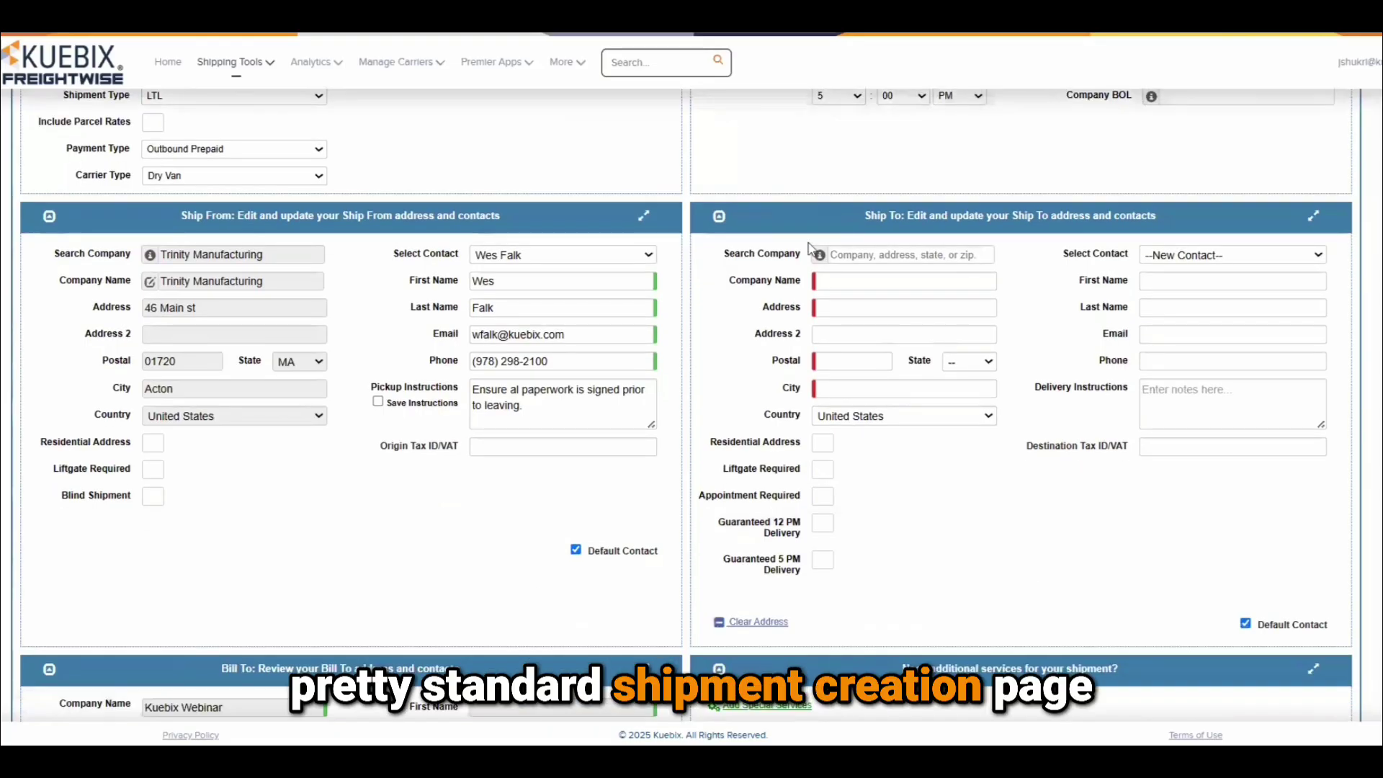
scroll(843, 386, "down", 5)
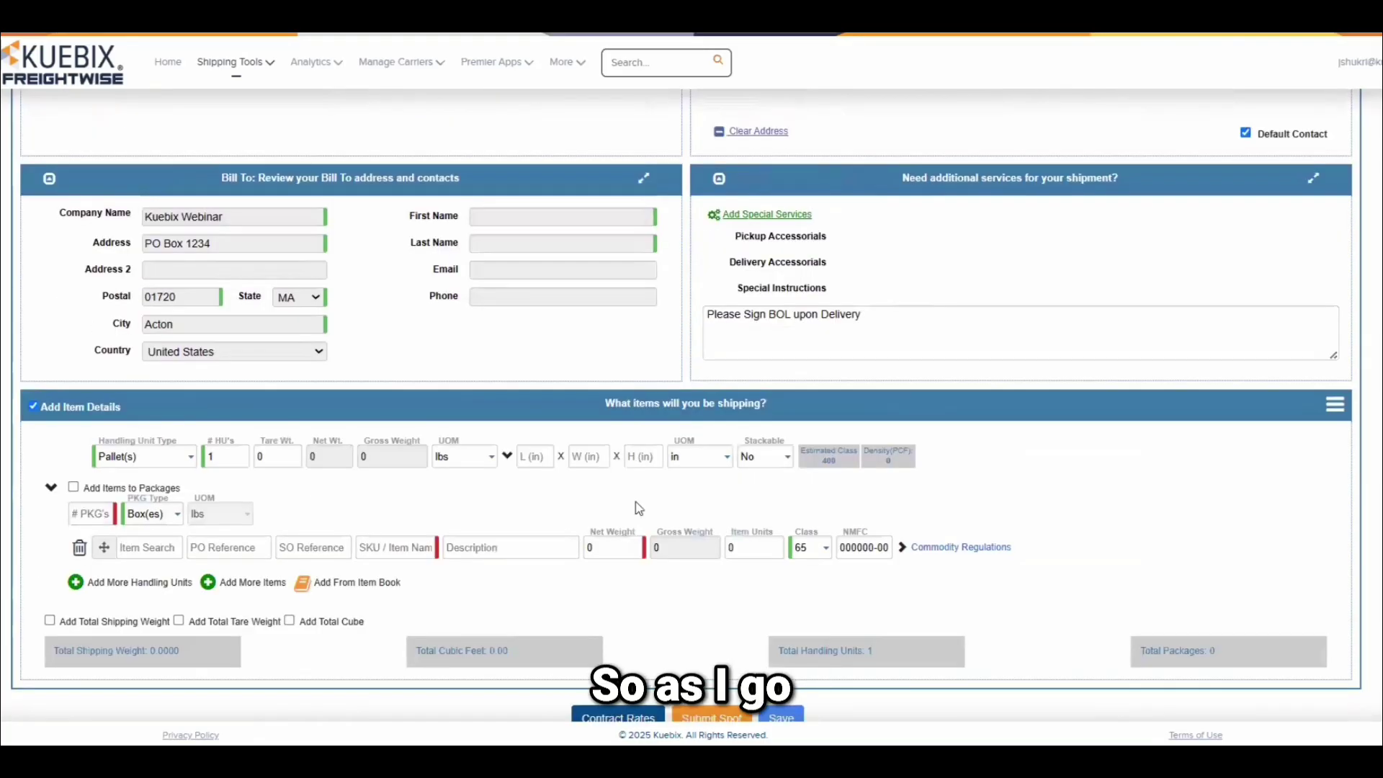
scroll(1133, 564, "up", 4)
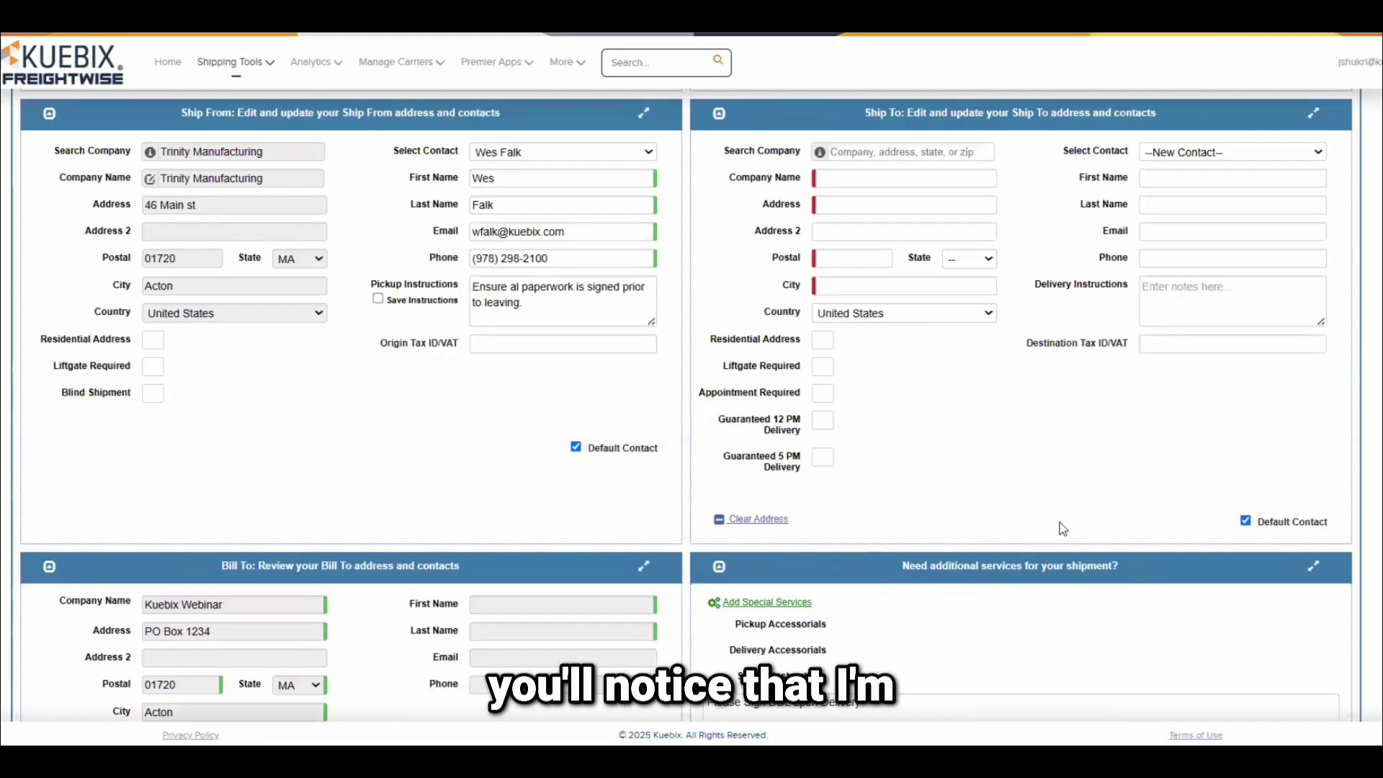
scroll(892, 427, "up", 4)
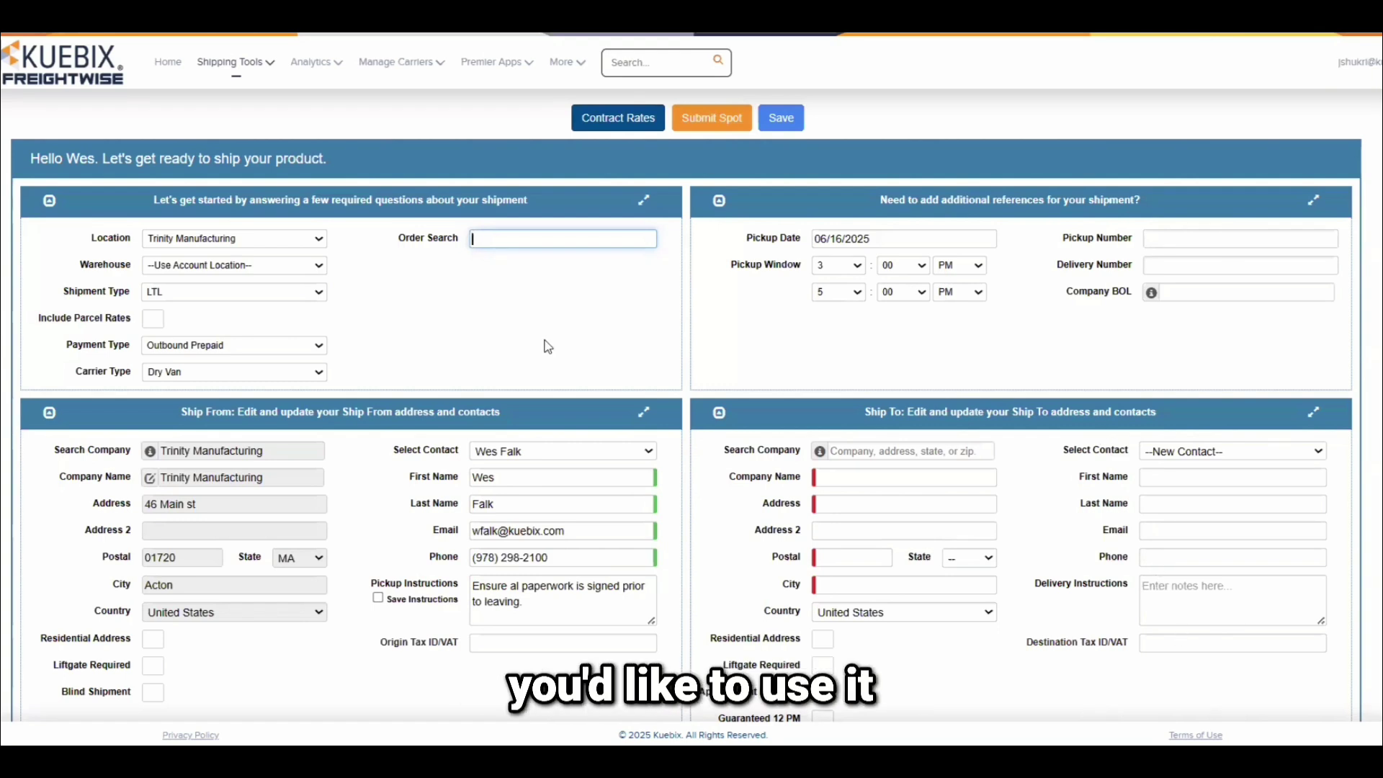
Step: Choose LTL as the new shipment's type and Outbound Prepaid as its payment type
left_click(236, 293)
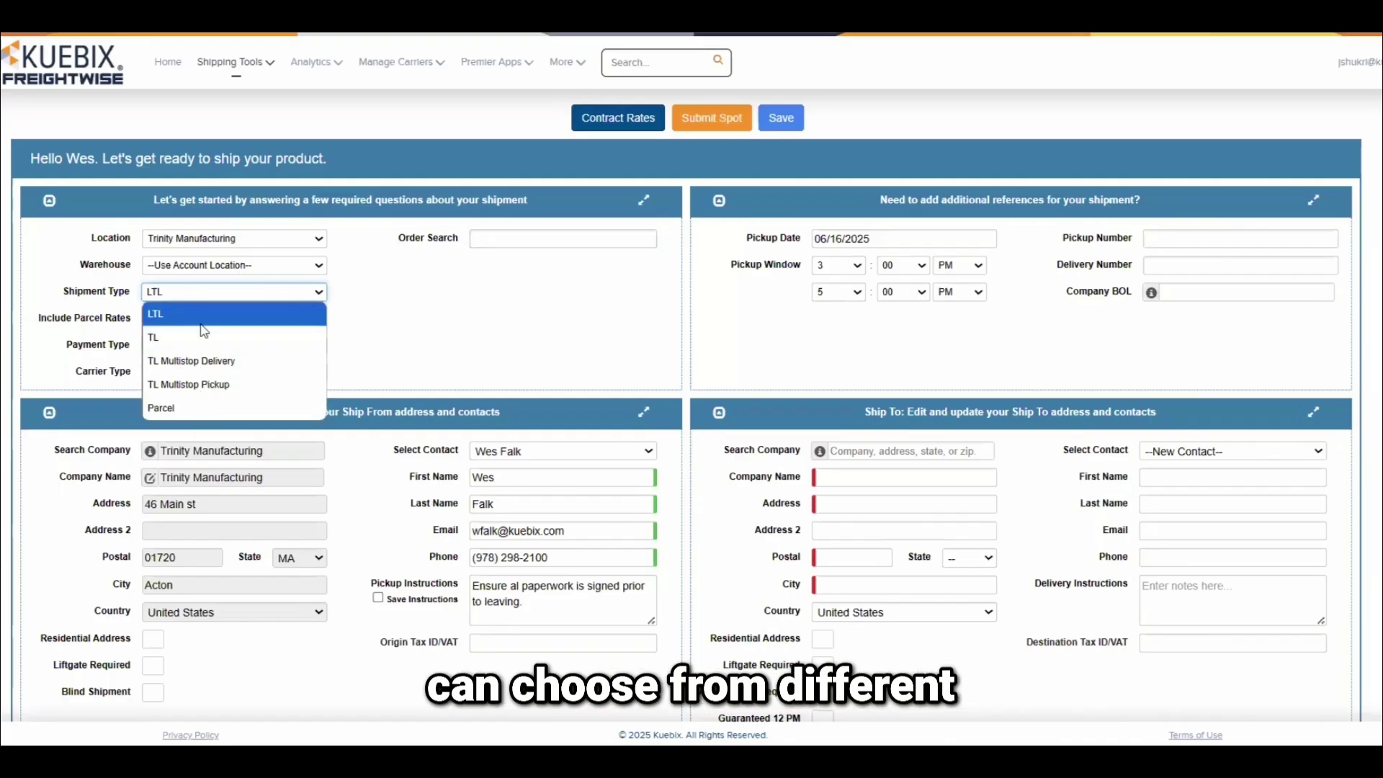
left_click(201, 323)
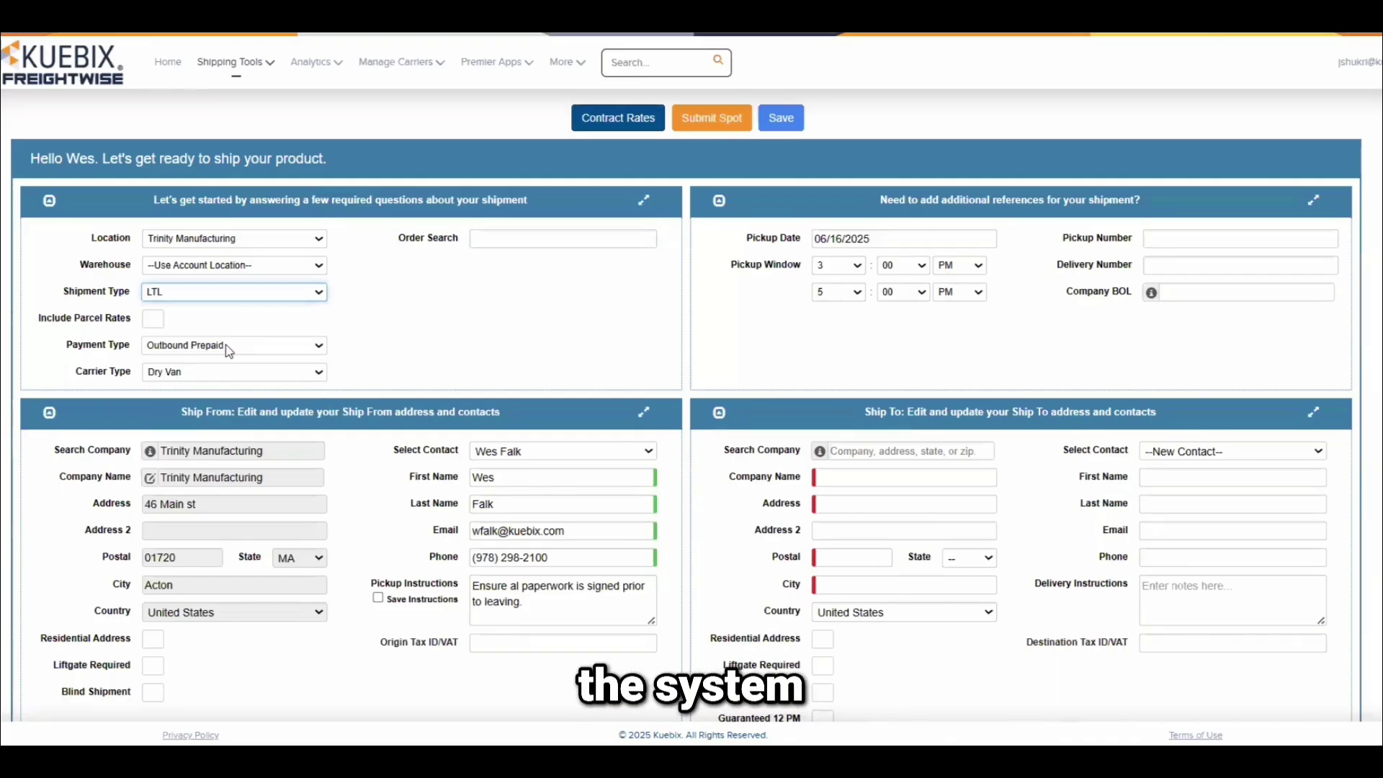
left_click(226, 345)
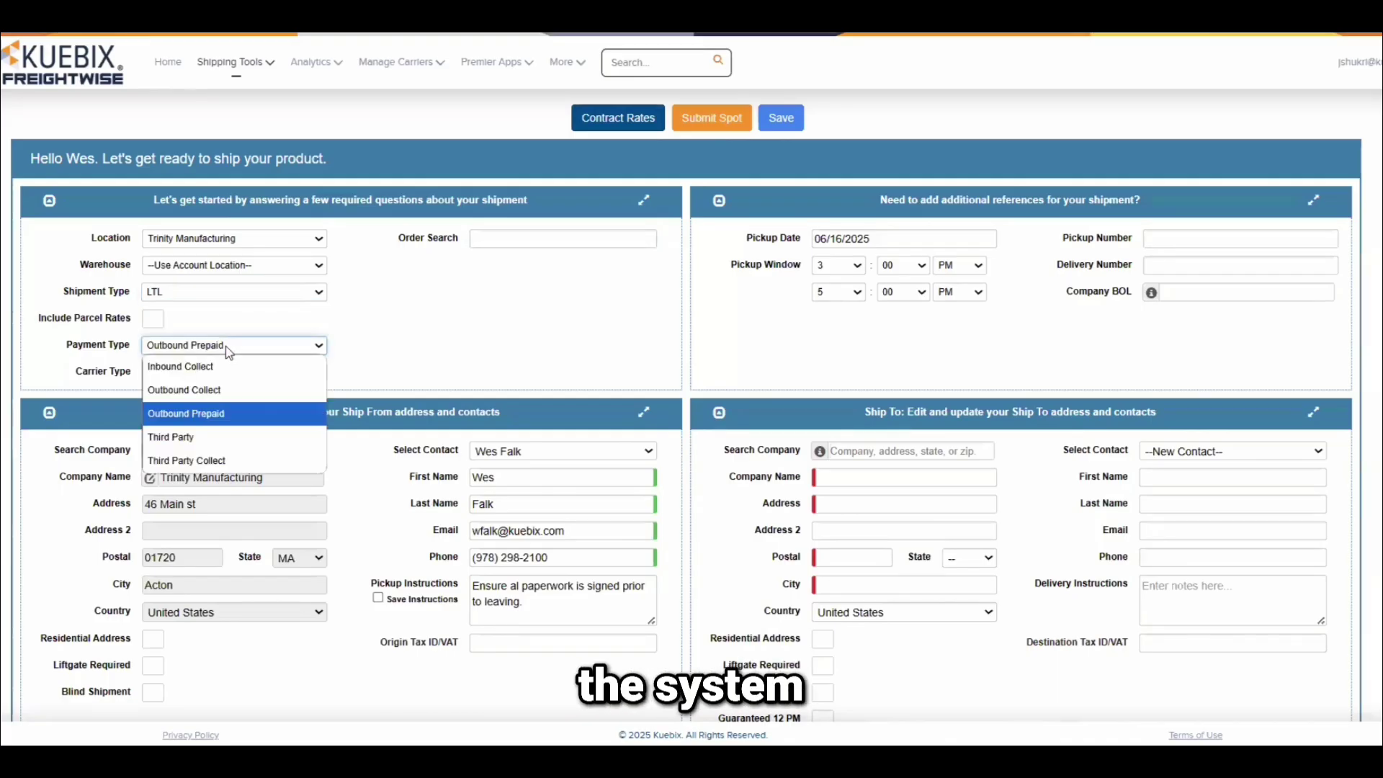
left_click(200, 422)
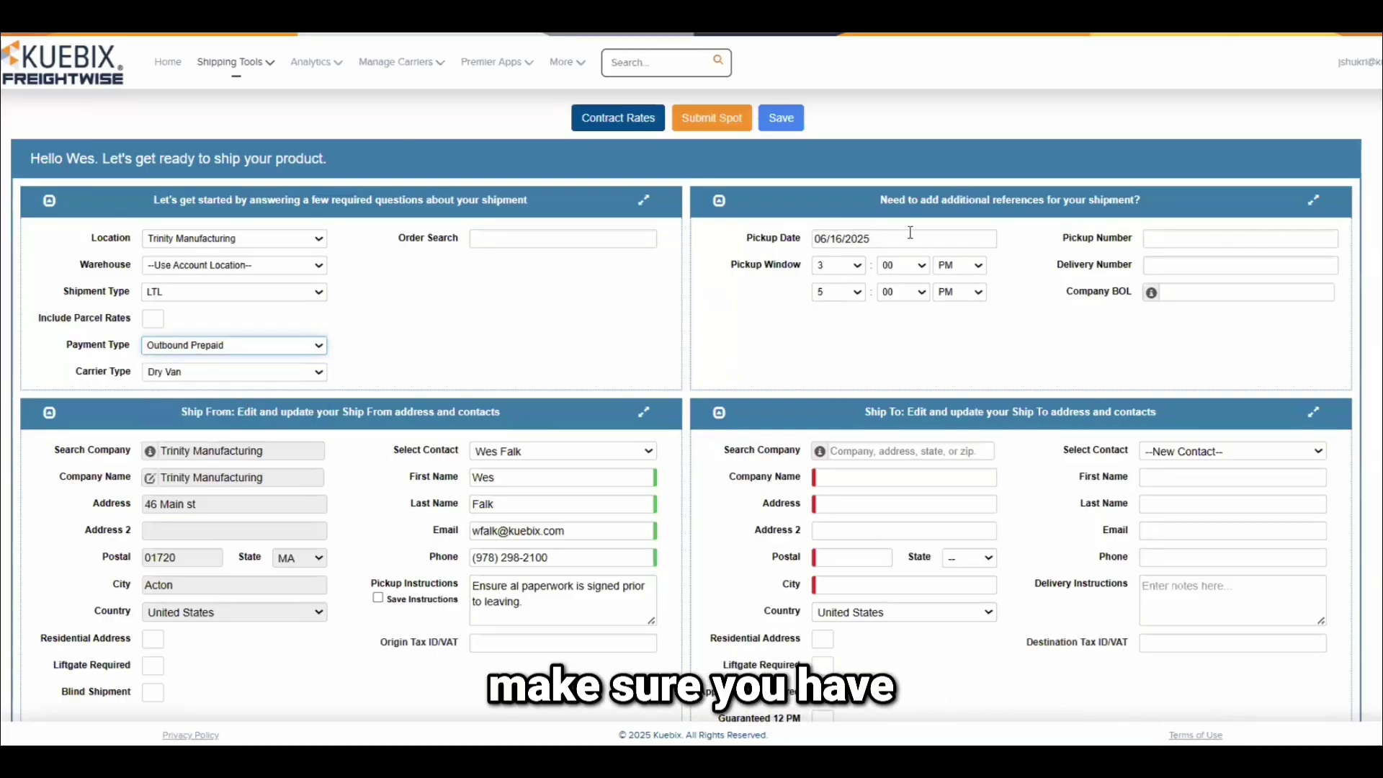
Step: Search the Ship To companies for "empire" and fill in the preloaded Empire State Building address
scroll(848, 374, "down", 2)
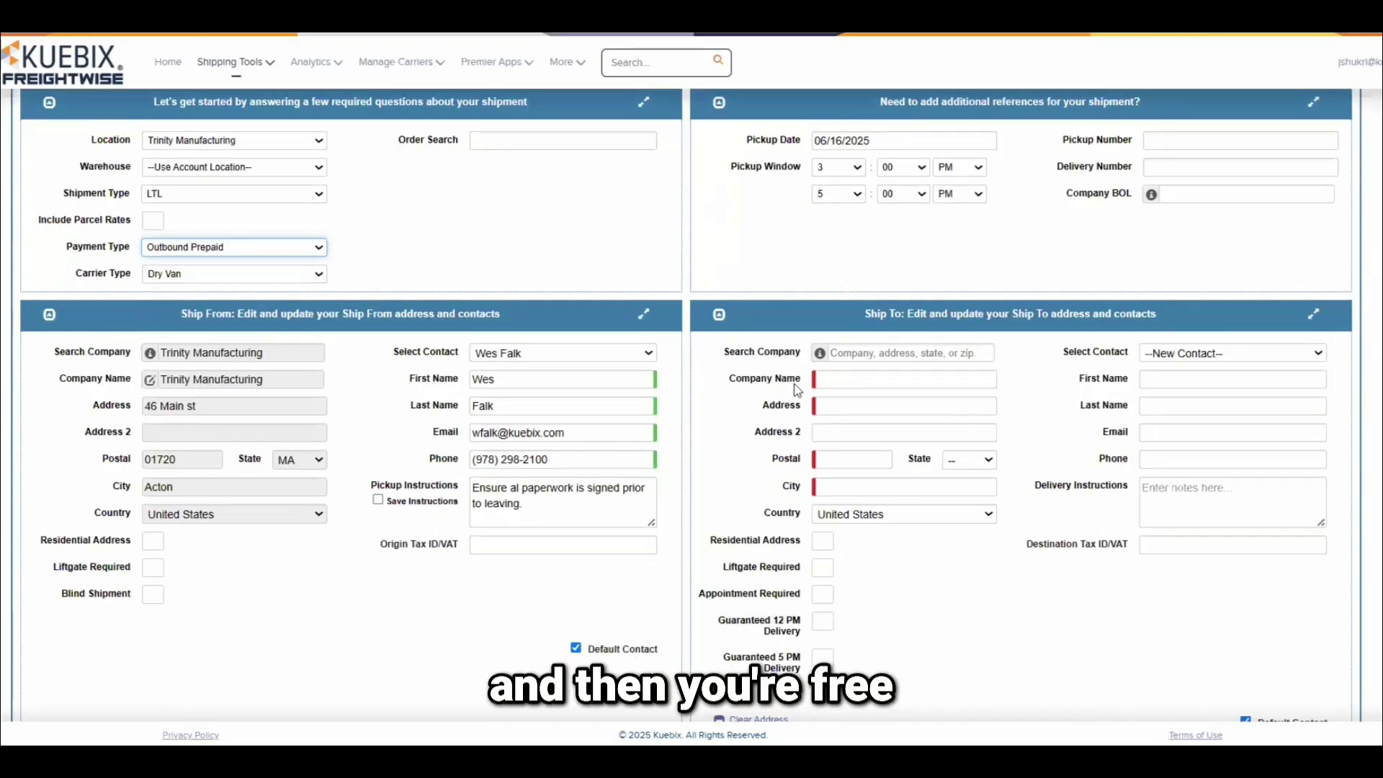
left_click(856, 354)
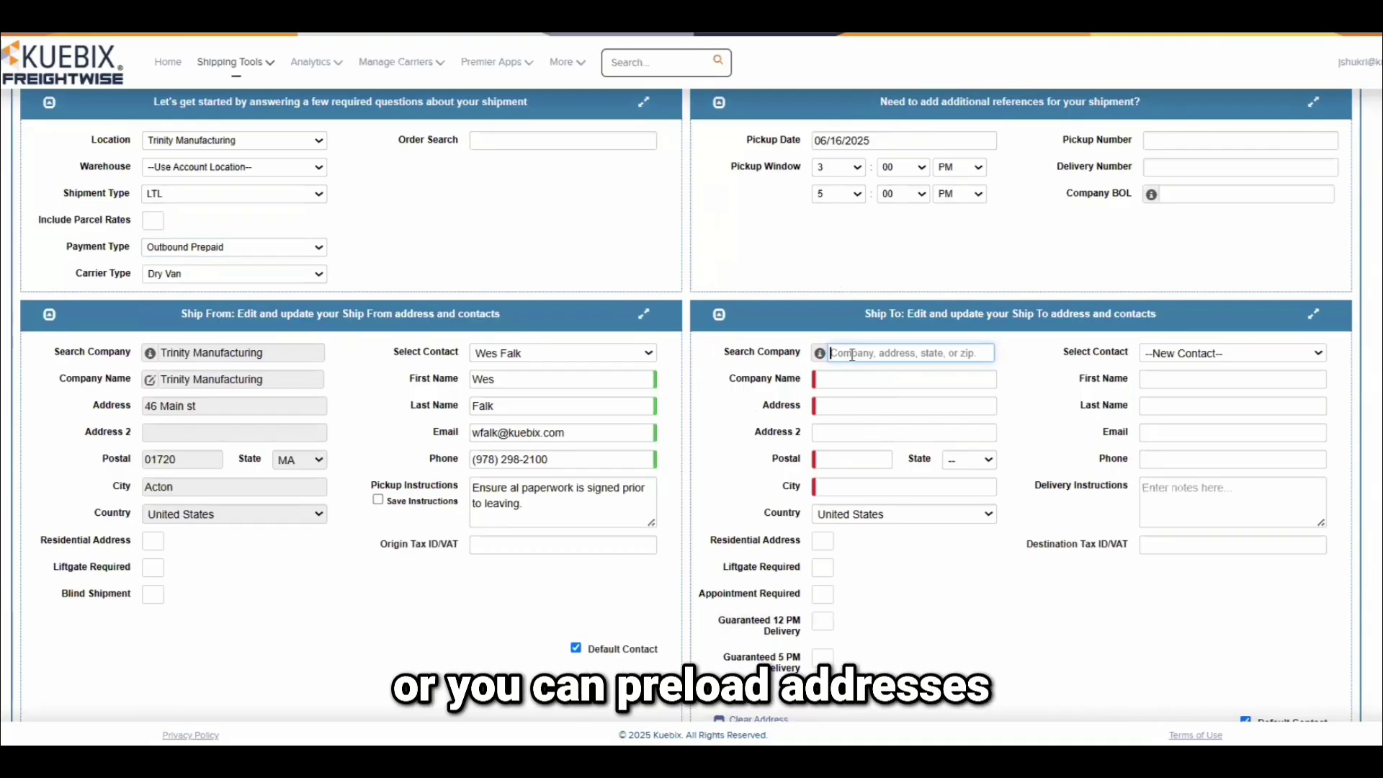
type("empire")
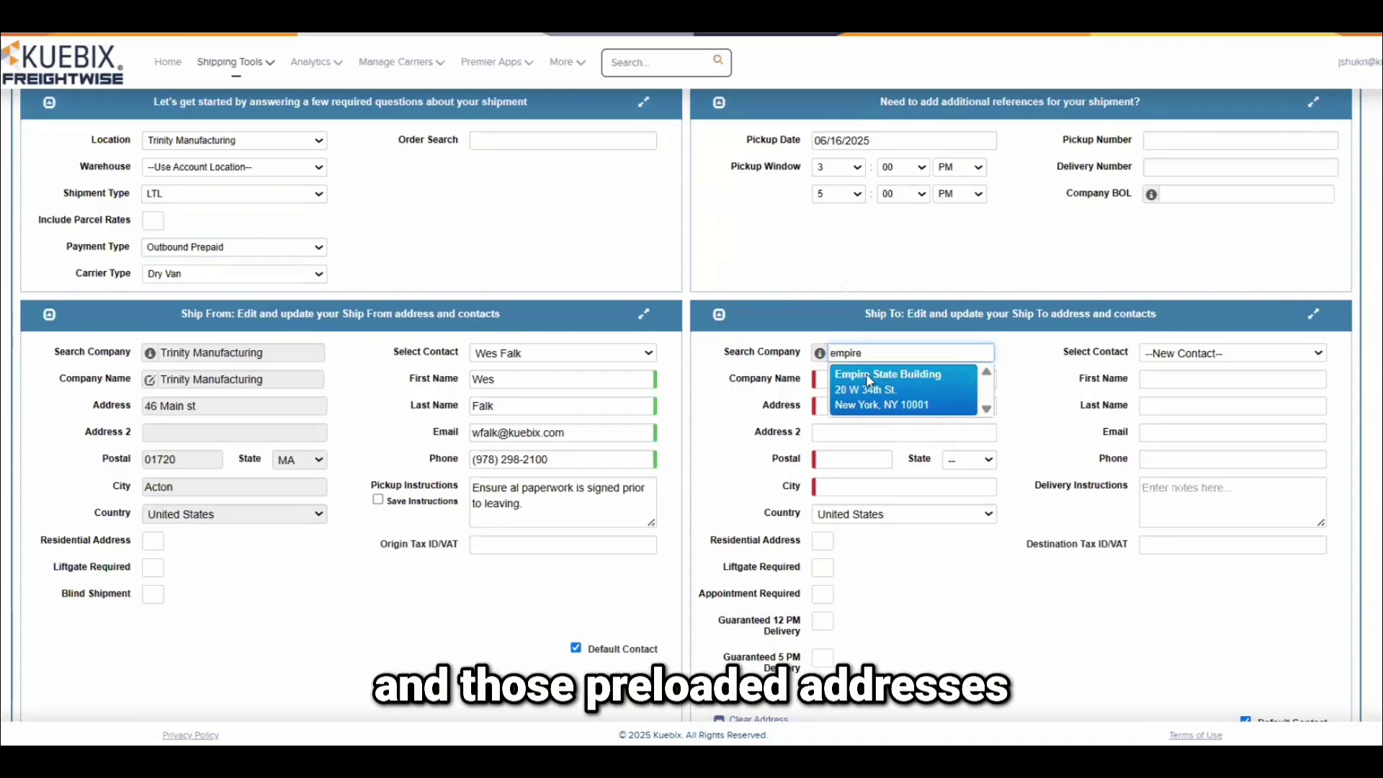
left_click(867, 391)
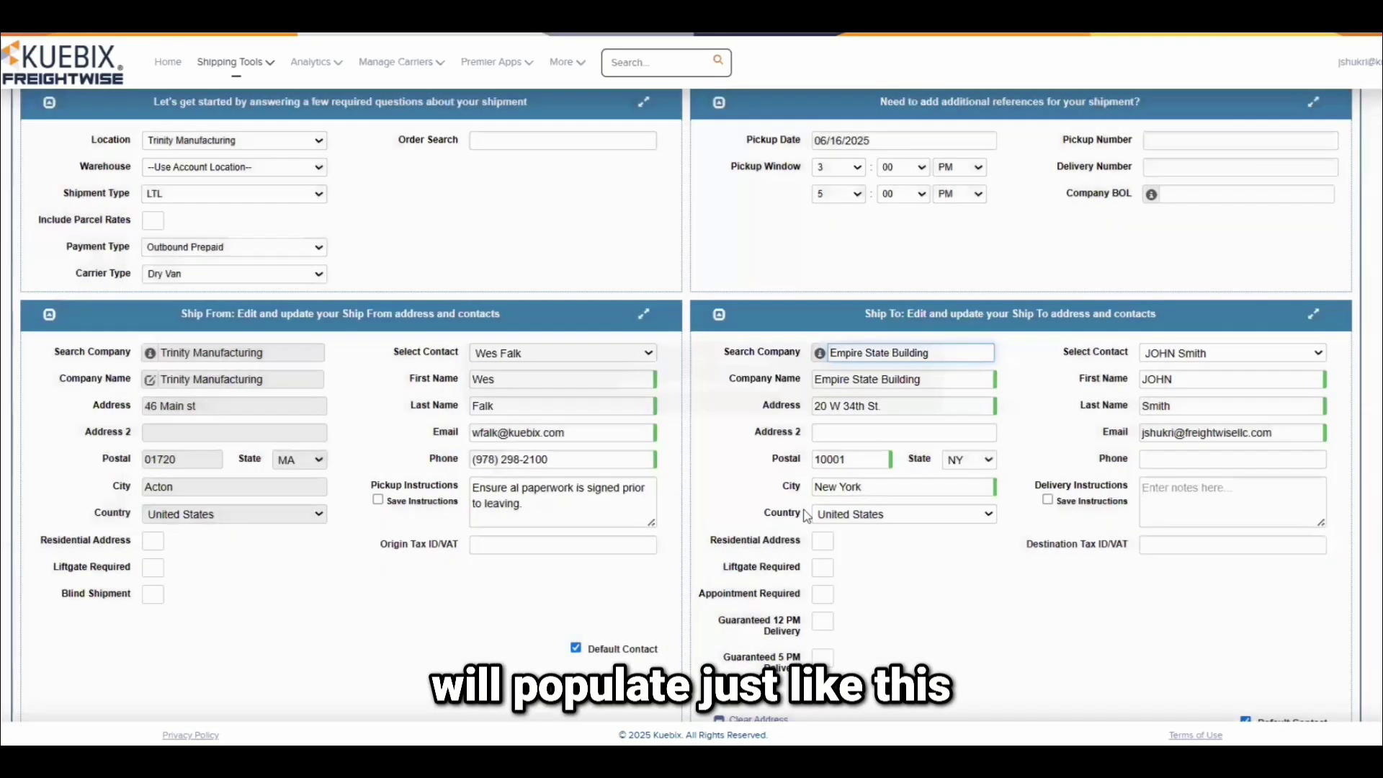
Step: Mark the Ship To delivery as requiring a liftgate and going to a residential address
scroll(827, 370, "down", 3)
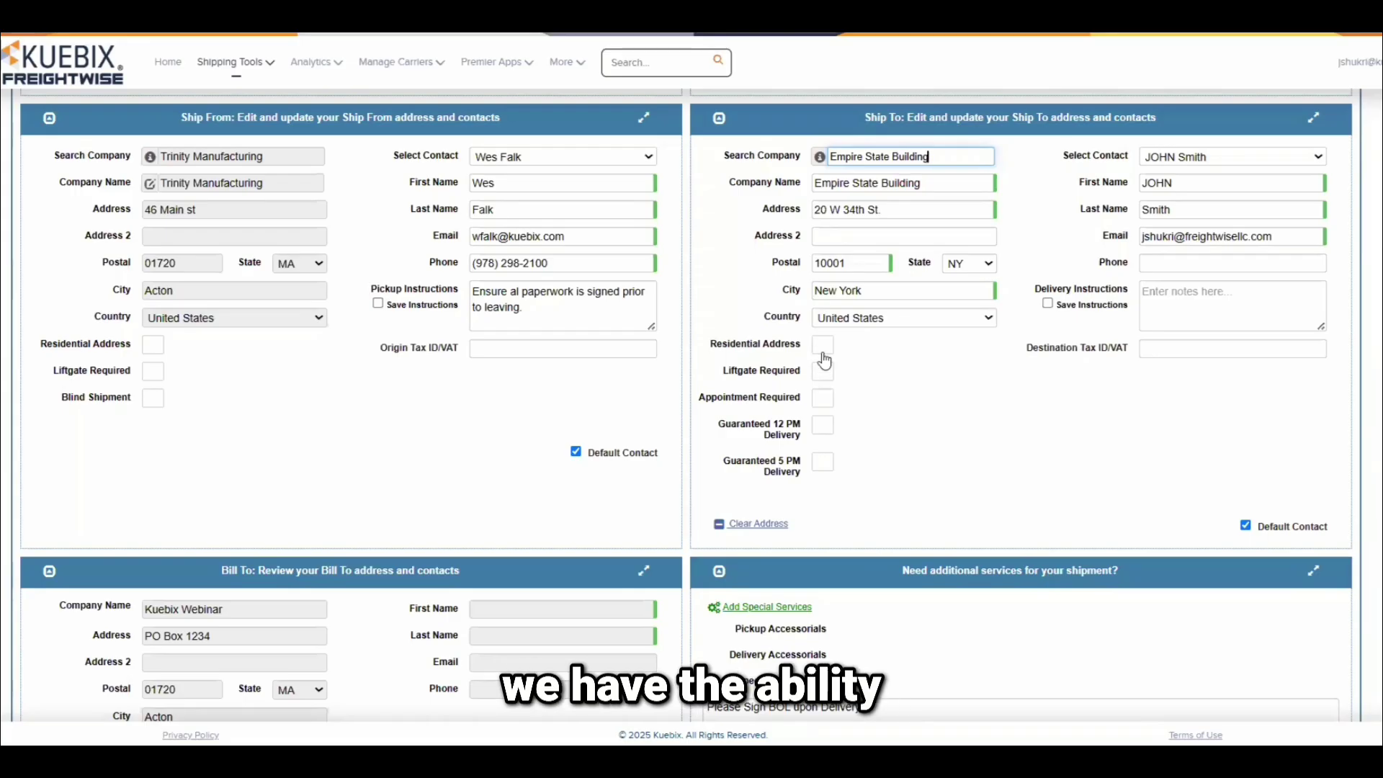
left_click(825, 374)
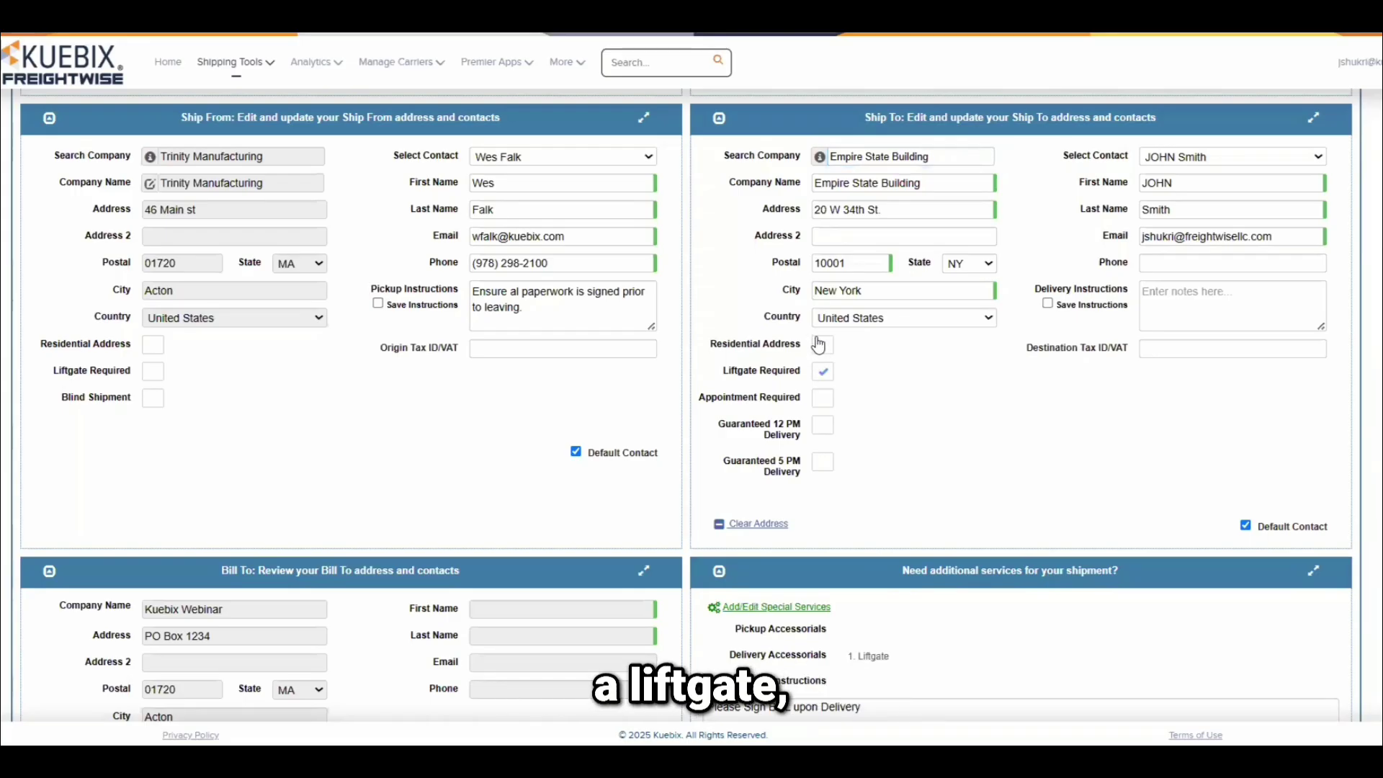
left_click(822, 345)
Step: Set the shipment's item details to 2 pallets as handling units and 10 boxes as packages
scroll(946, 431, "down", 5)
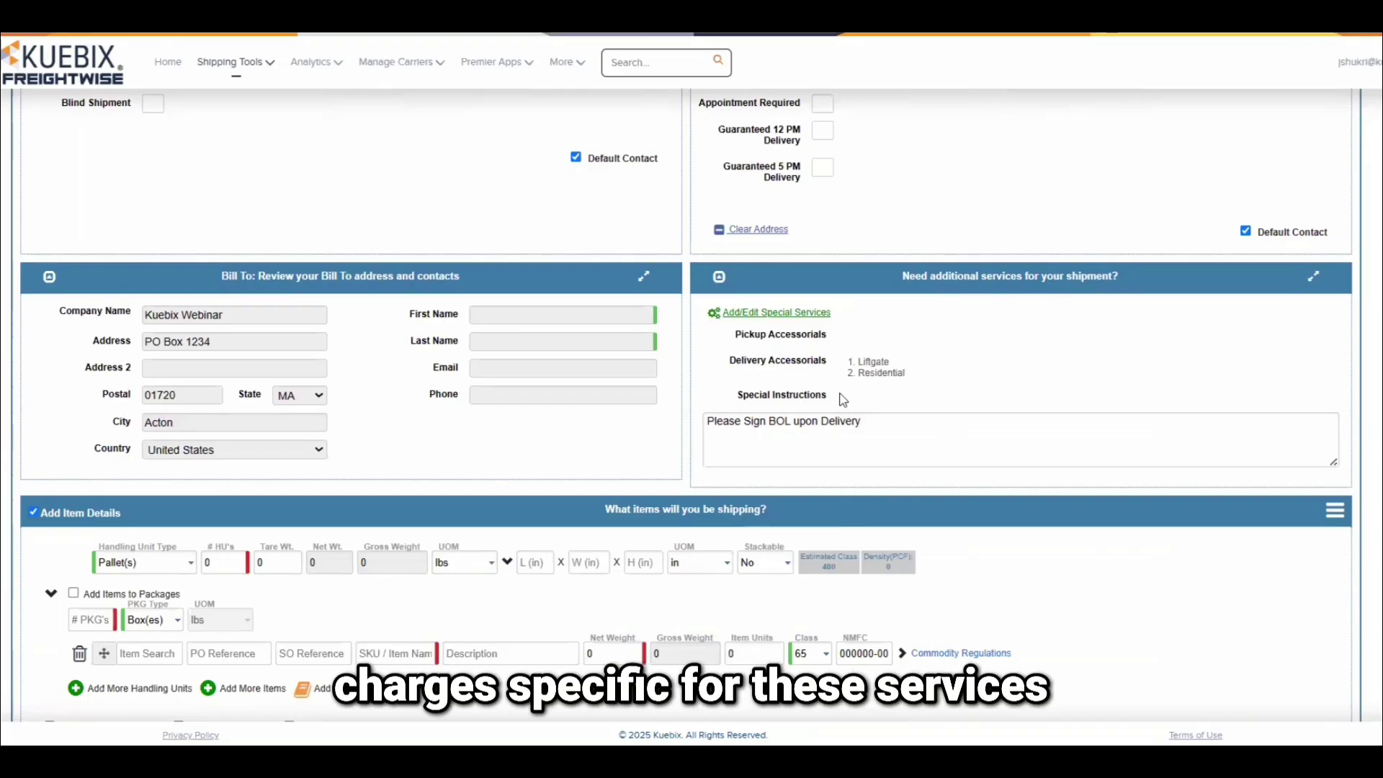
scroll(842, 400, "down", 1)
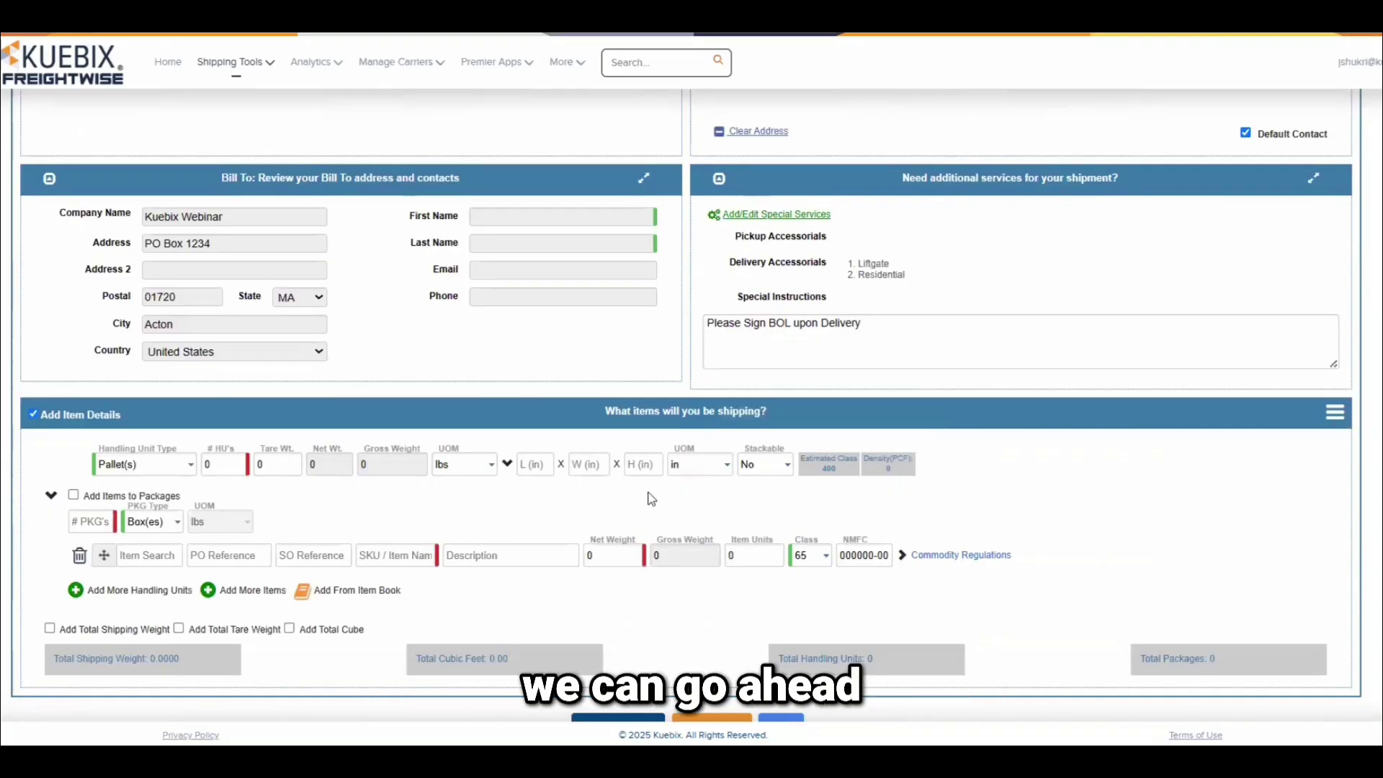
left_click(237, 457)
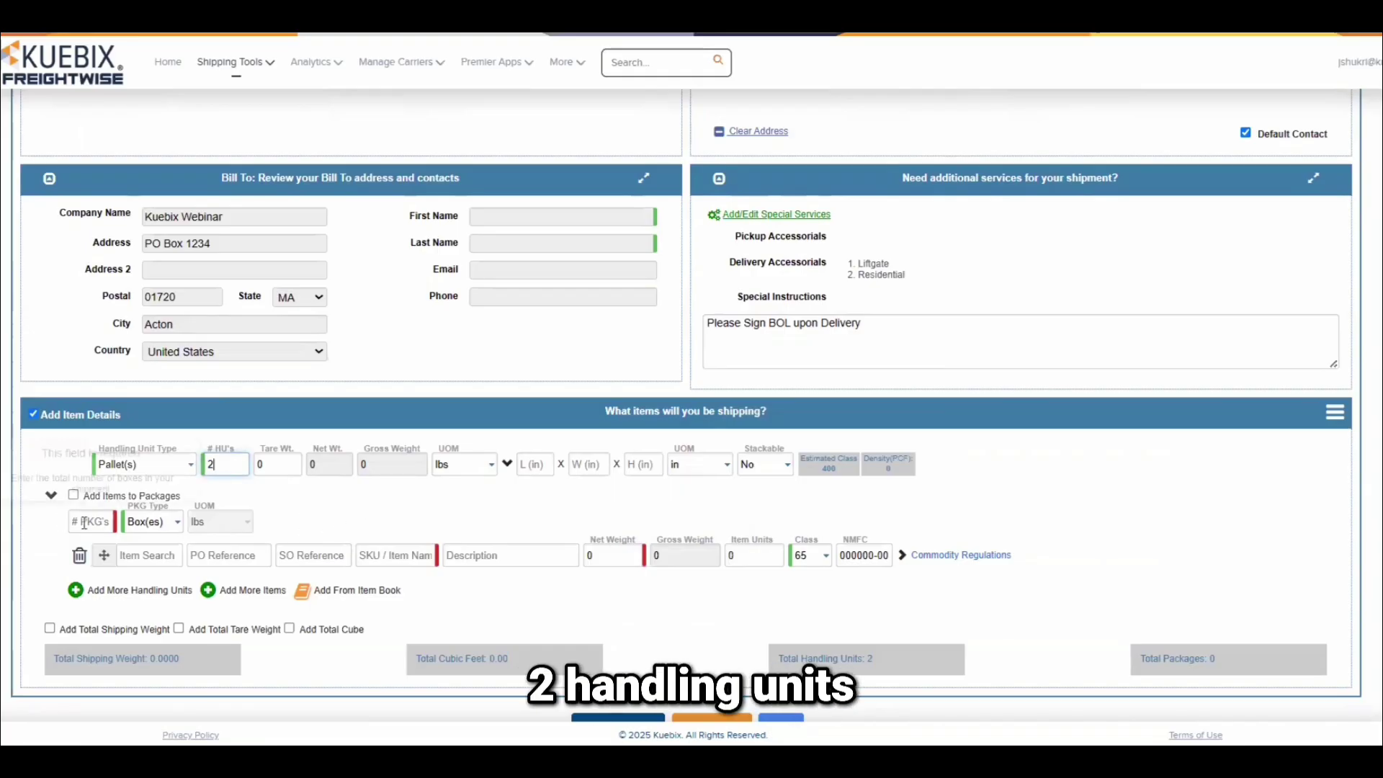
left_click(115, 526)
type("10")
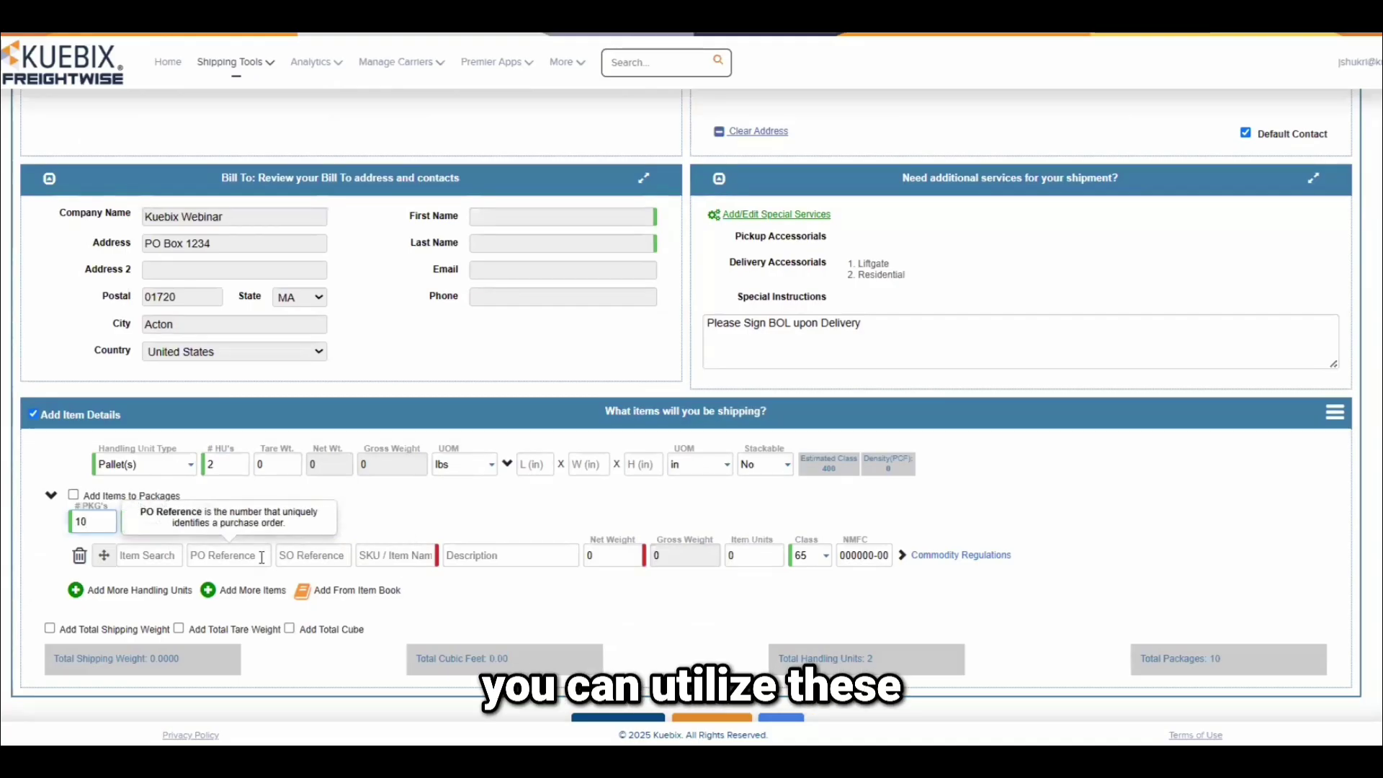
Step: Name the item Bleachers with a net weight of 1000 lbs and request carrier rates for the shipment
left_click(388, 562)
type("Bleachers")
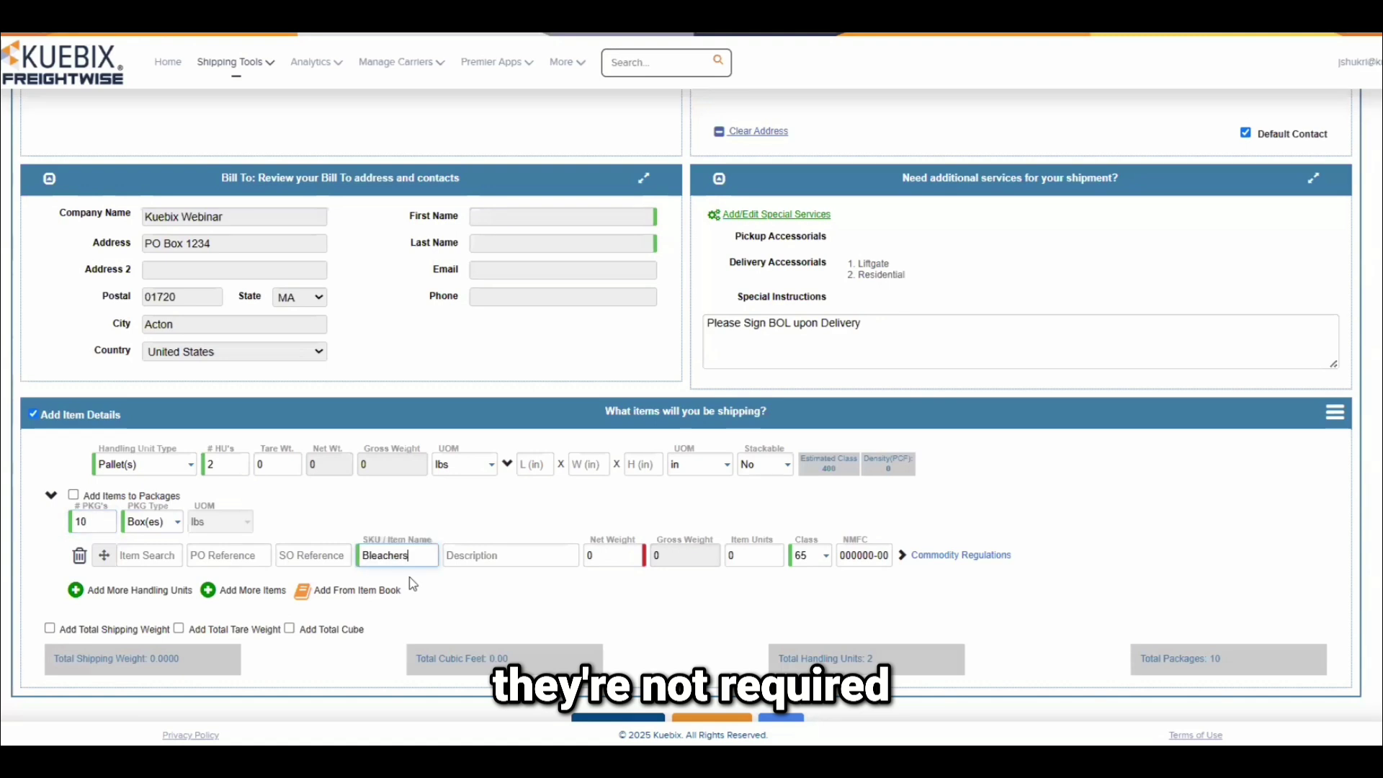
left_click(615, 560)
type("1000")
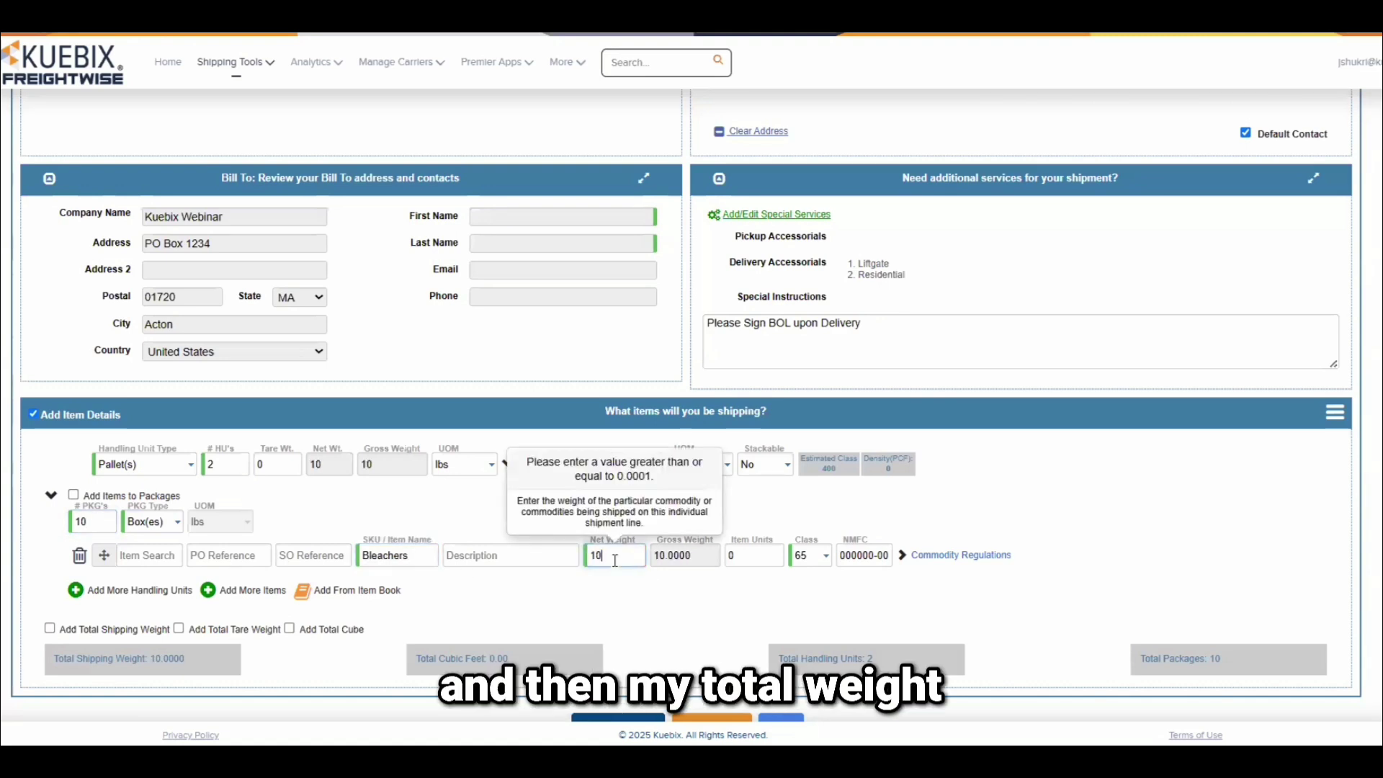
scroll(680, 592, "down", 1)
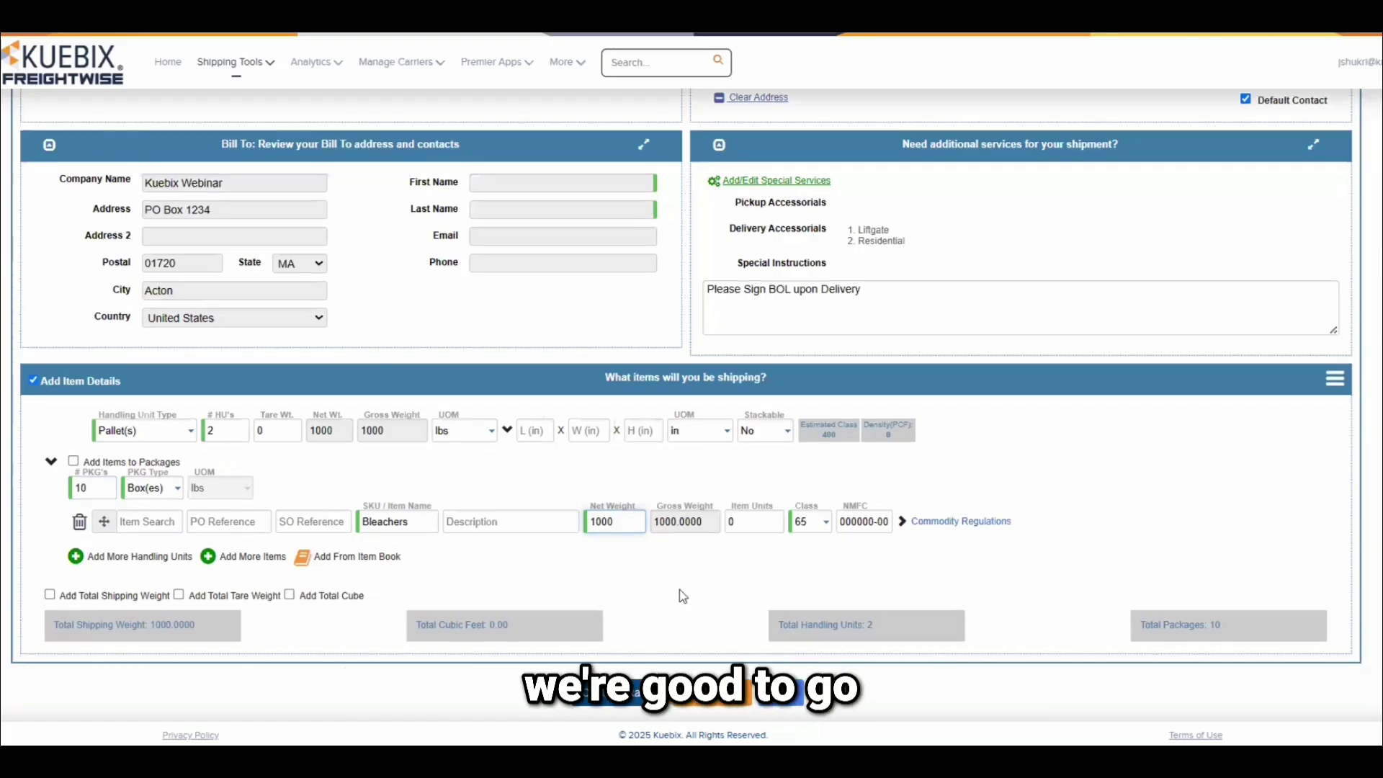
left_click(614, 696)
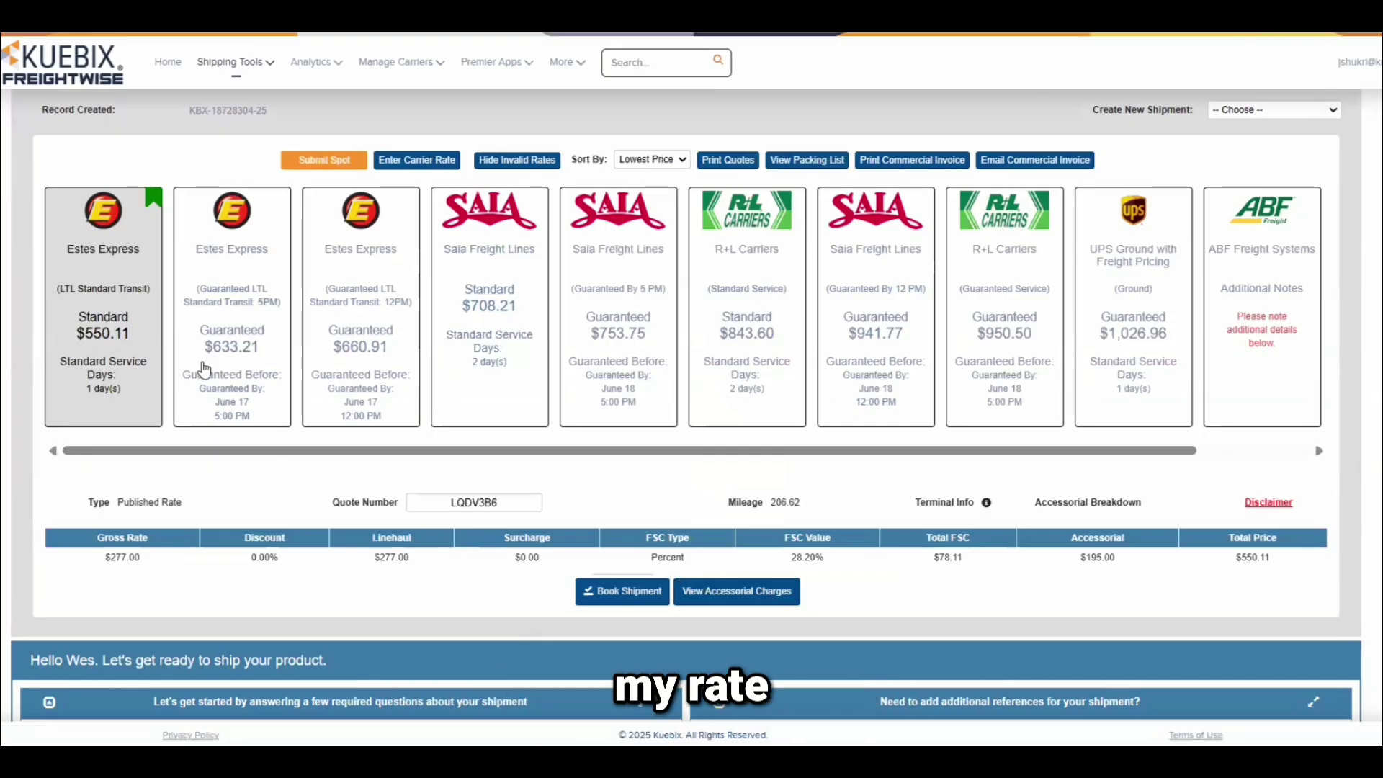
Step: Book the shipment at the Estes Express LTL Standard Transit rate and auto-schedule its pickup
left_click(468, 272)
left_click(131, 317)
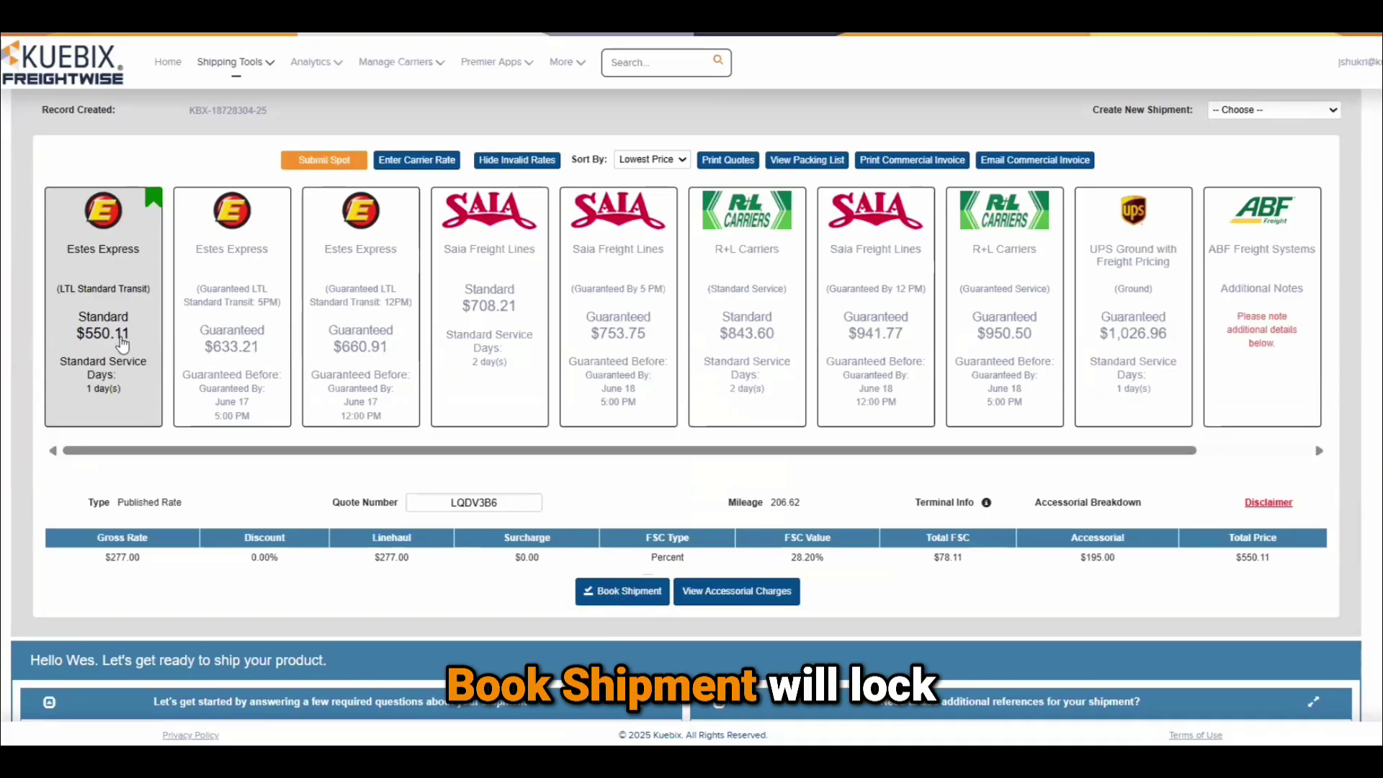
left_click(621, 594)
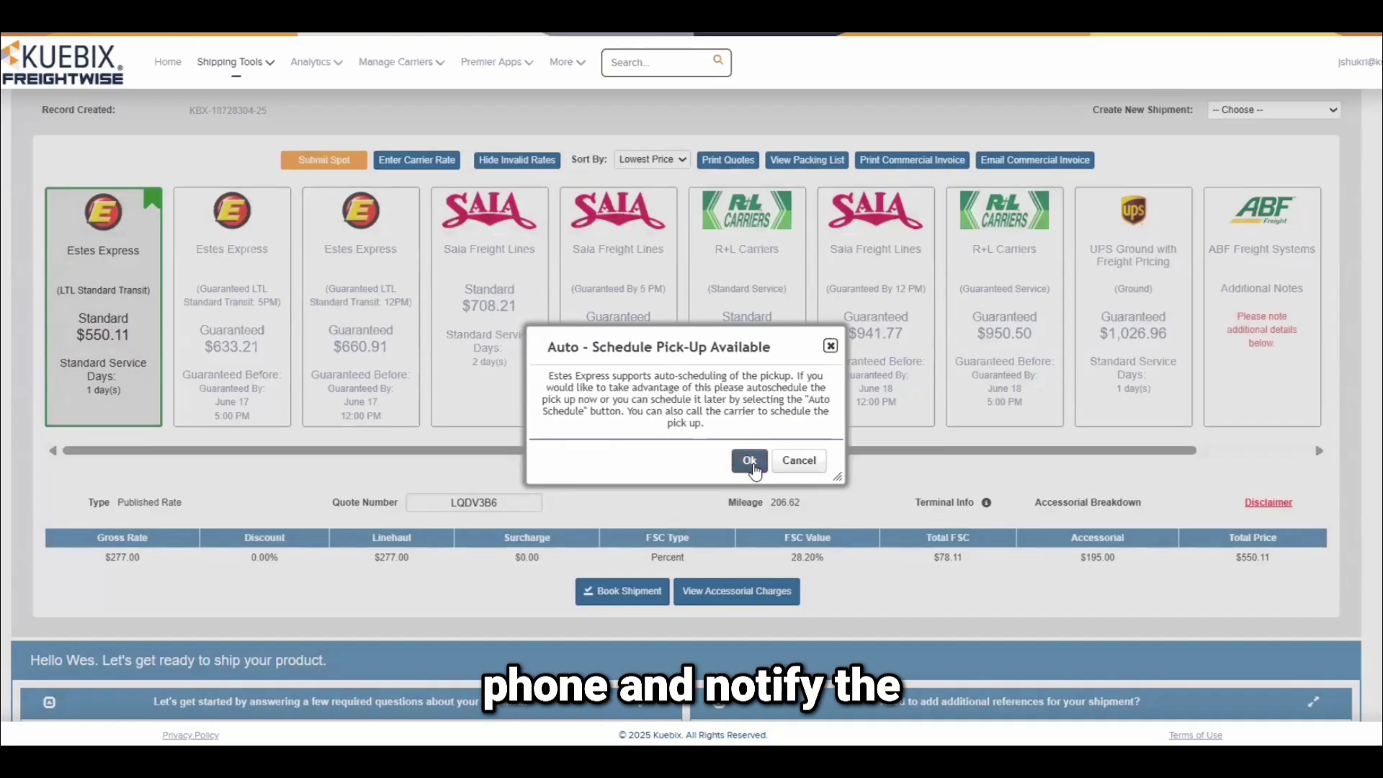
left_click(754, 468)
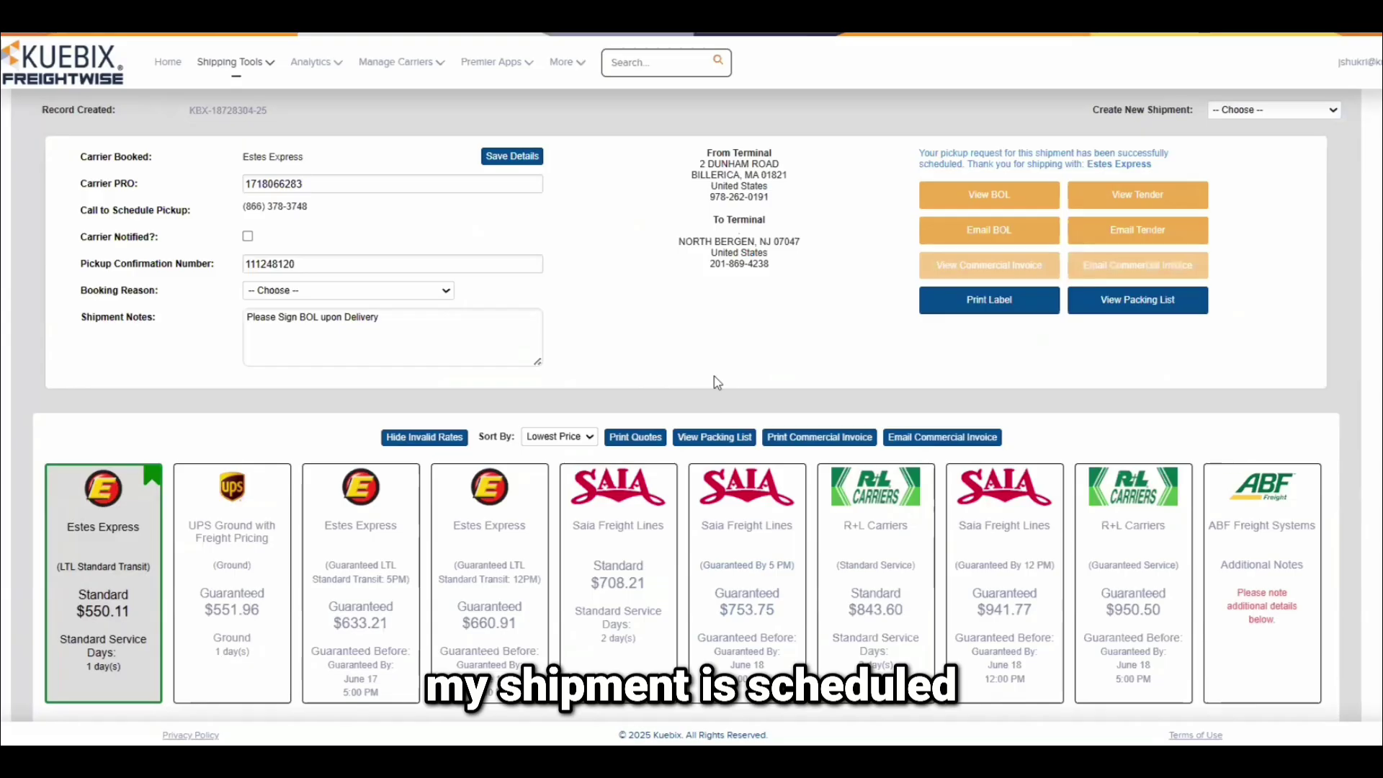
Step: Check the booked shipment's carrier PRO and pickup confirmation numbers, and open its bill of lading
double_click(333, 185)
left_click(315, 187)
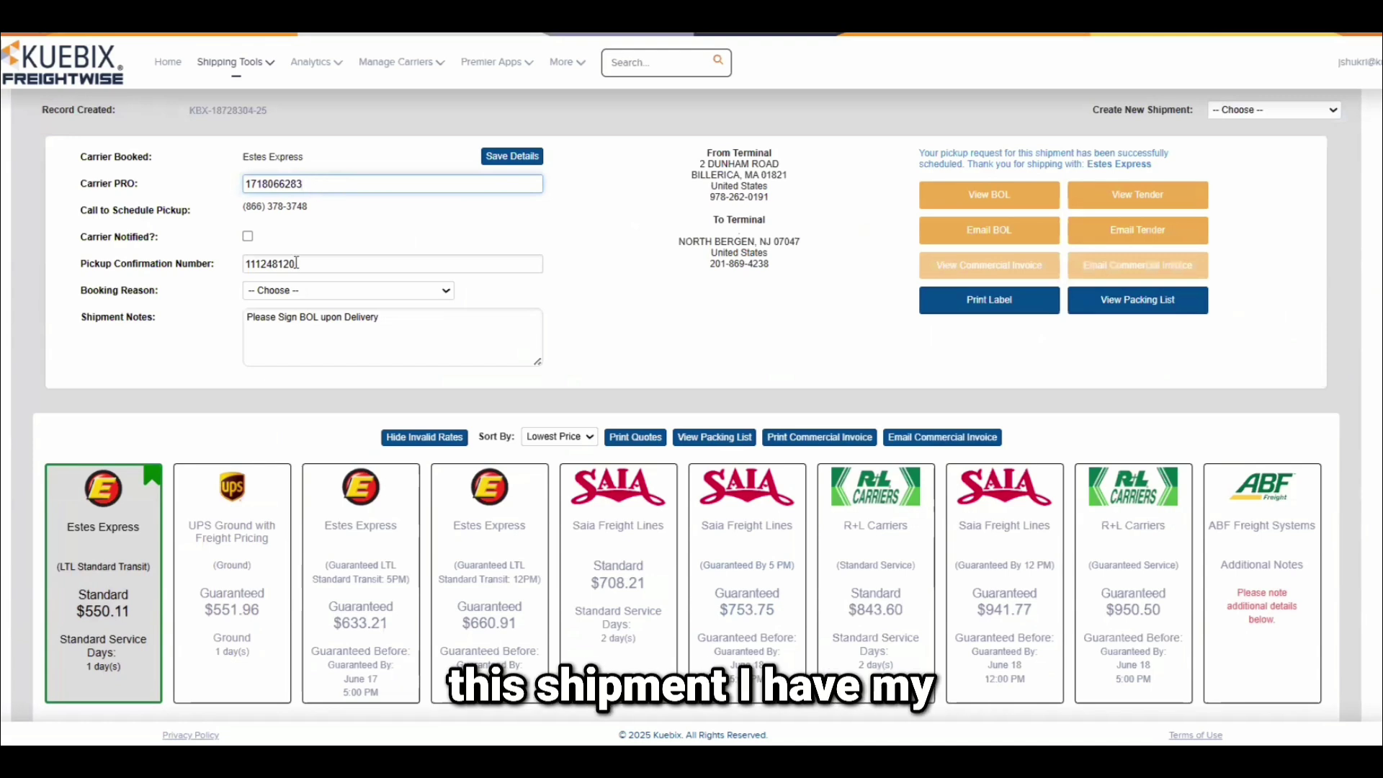
double_click(299, 264)
left_click(602, 265)
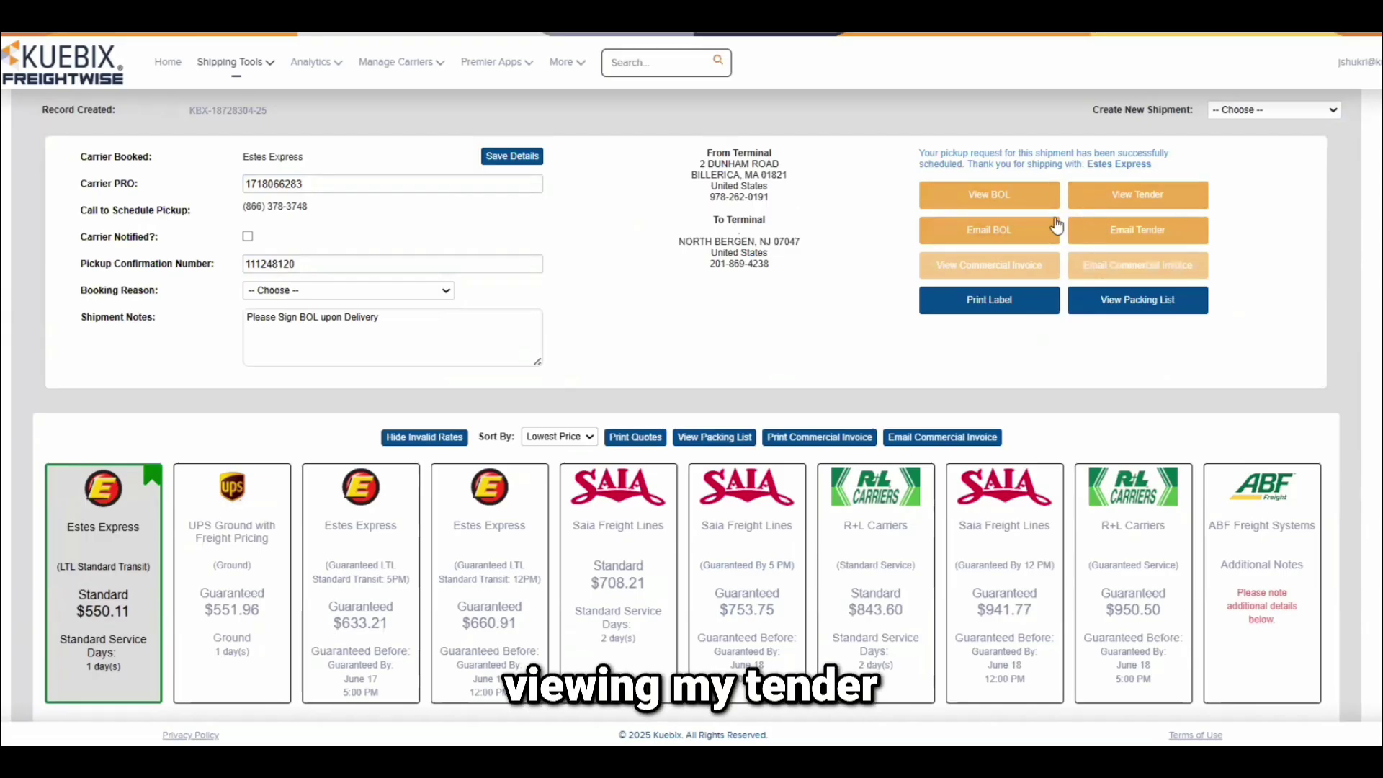
left_click(999, 198)
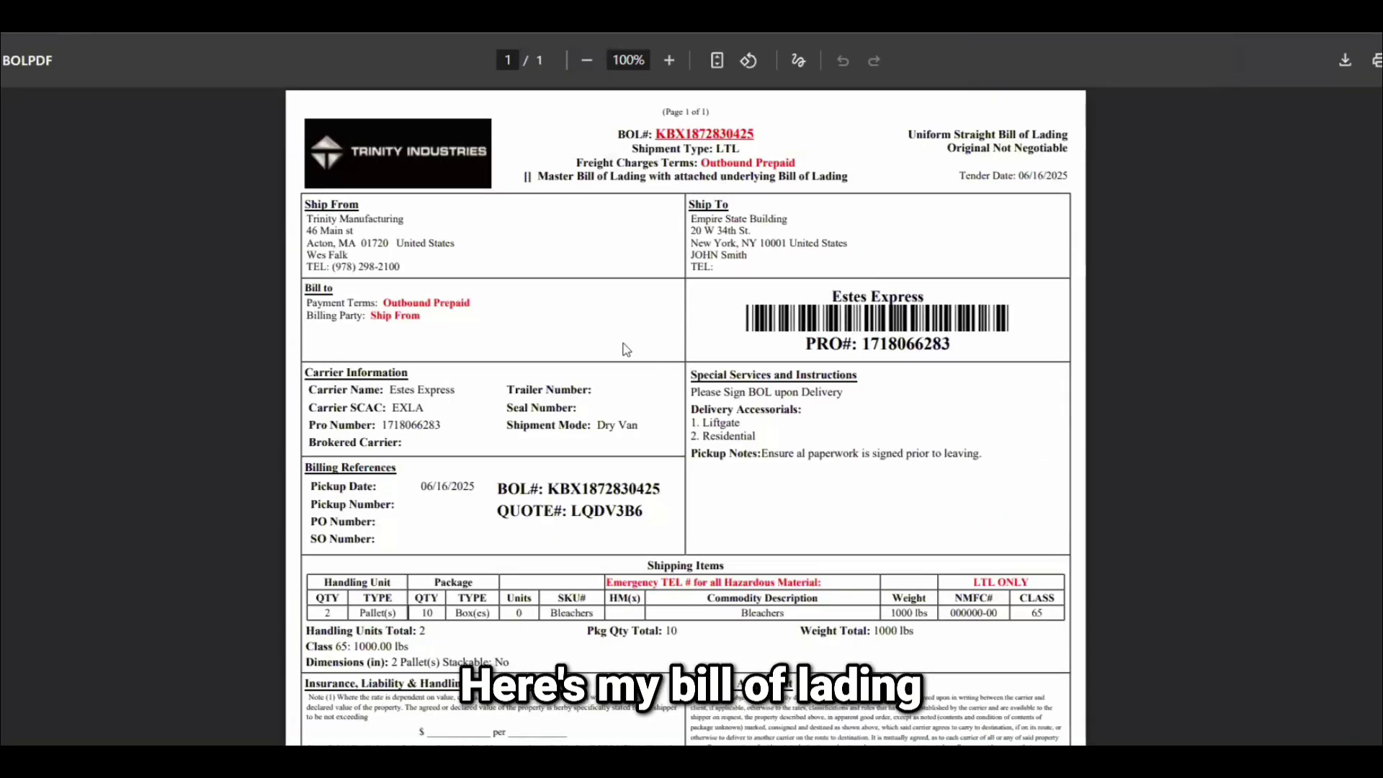